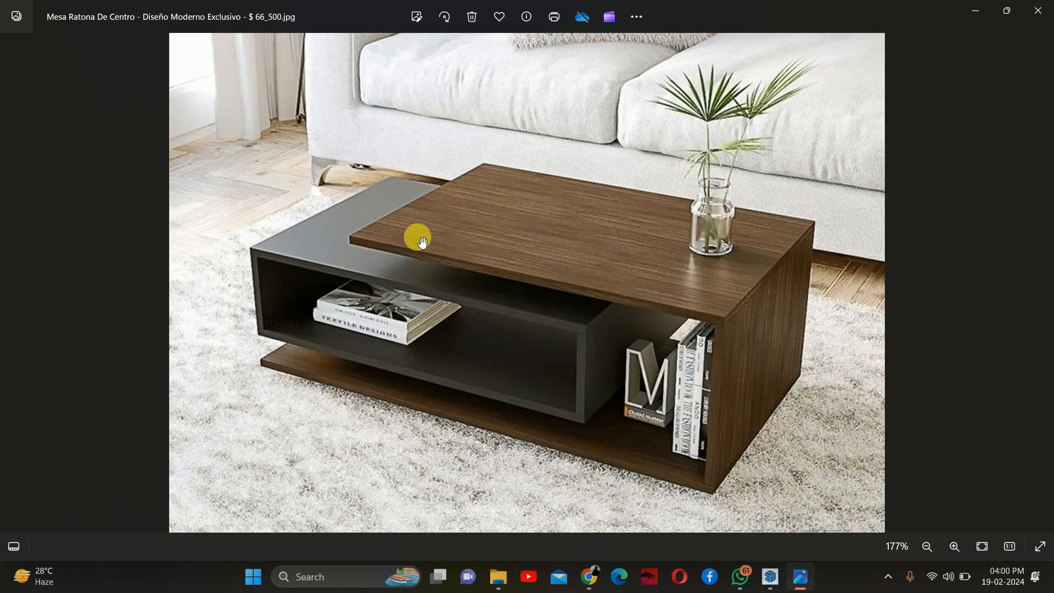
# Step: Switch from the coffee table reference photo to SketchUp and set the camera to the top view
pyautogui.click(973, 7)
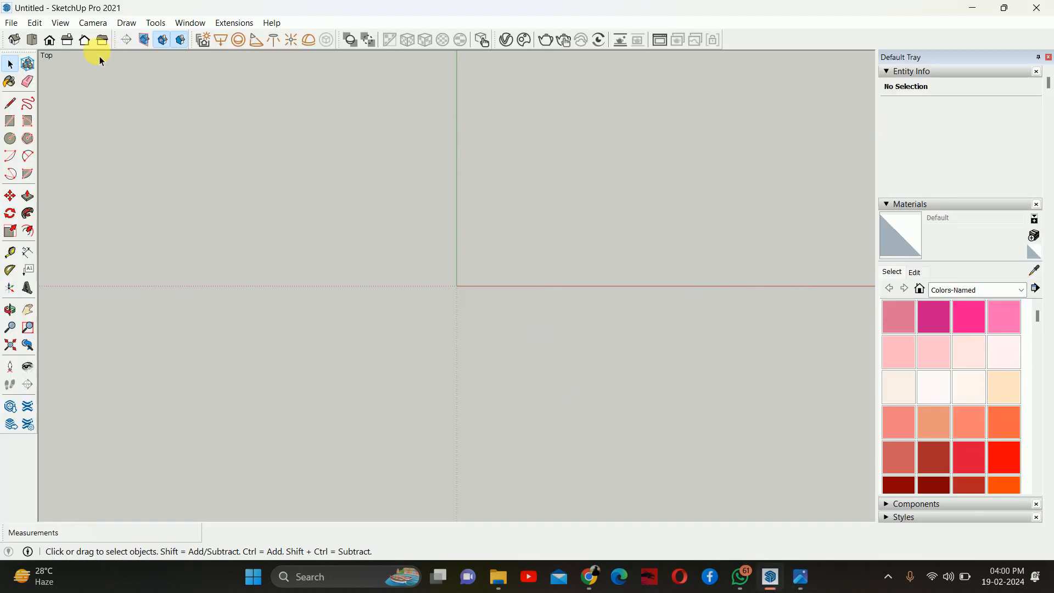
pyautogui.click(91, 24)
pyautogui.click(108, 88)
pyautogui.click(91, 23)
pyautogui.click(105, 89)
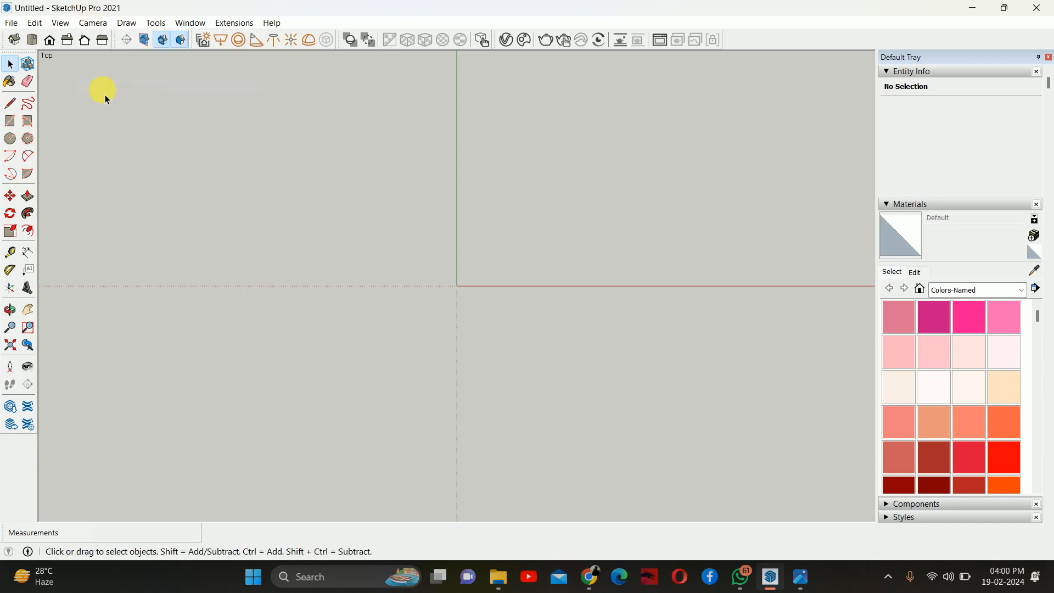
pyautogui.click(15, 40)
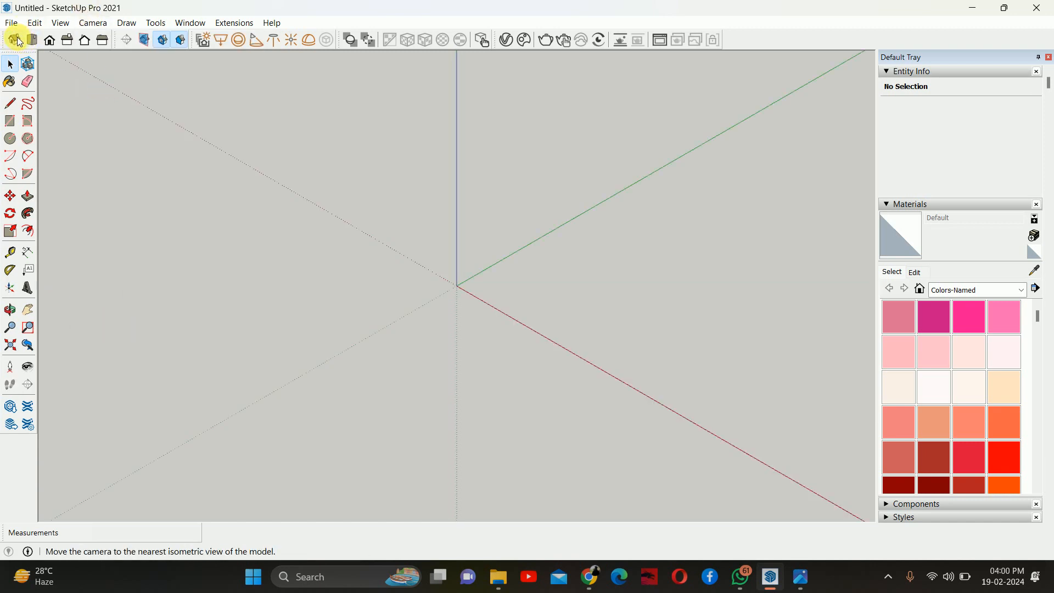
pyautogui.click(32, 40)
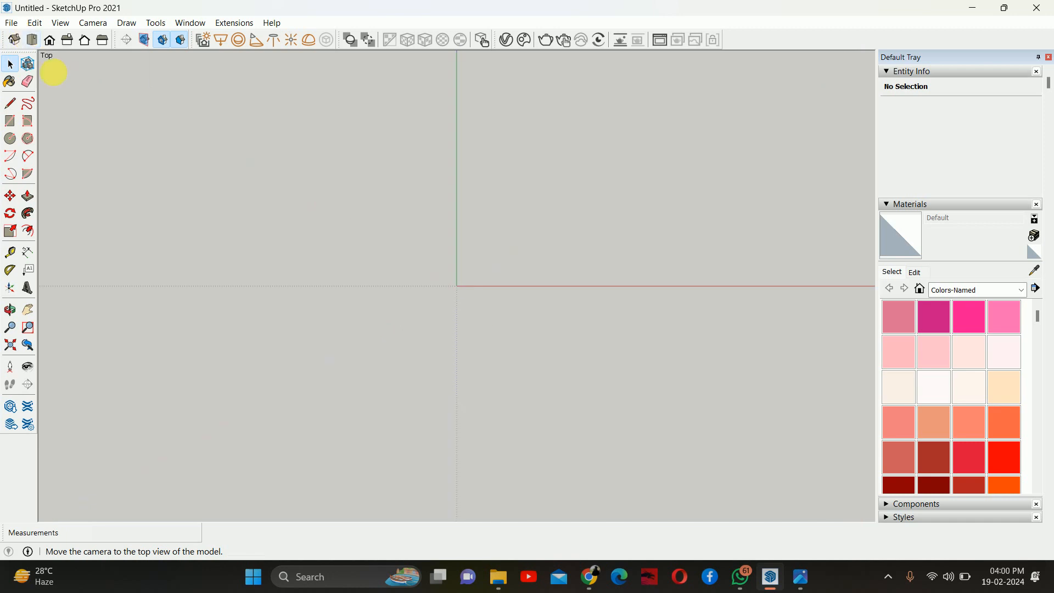
# Step: Draw a 4' by 2.5' rectangle from the origin and make its face and edges a group
pyautogui.press('r')
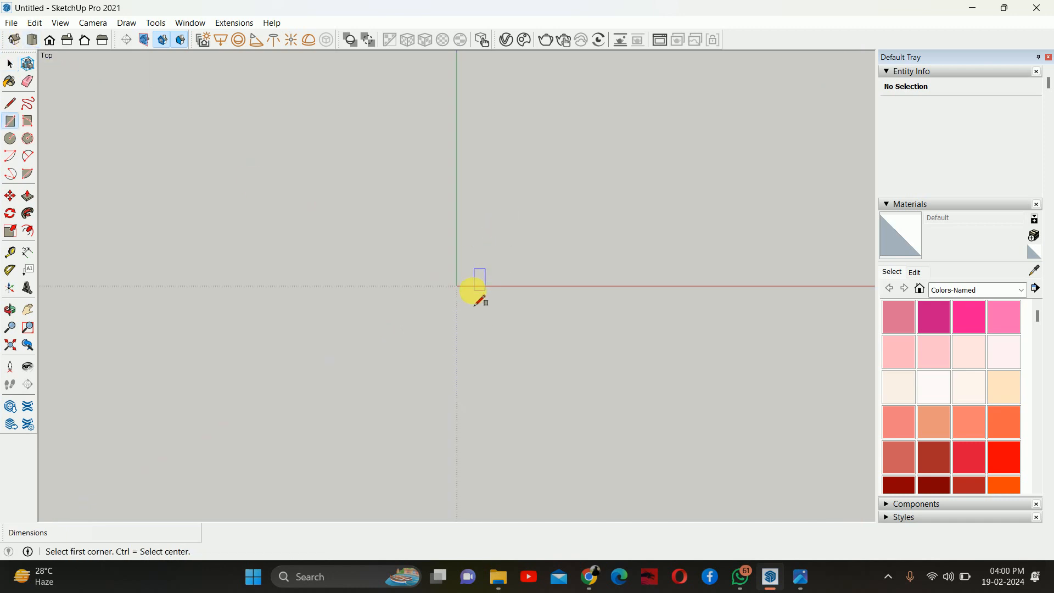
pyautogui.click(457, 286)
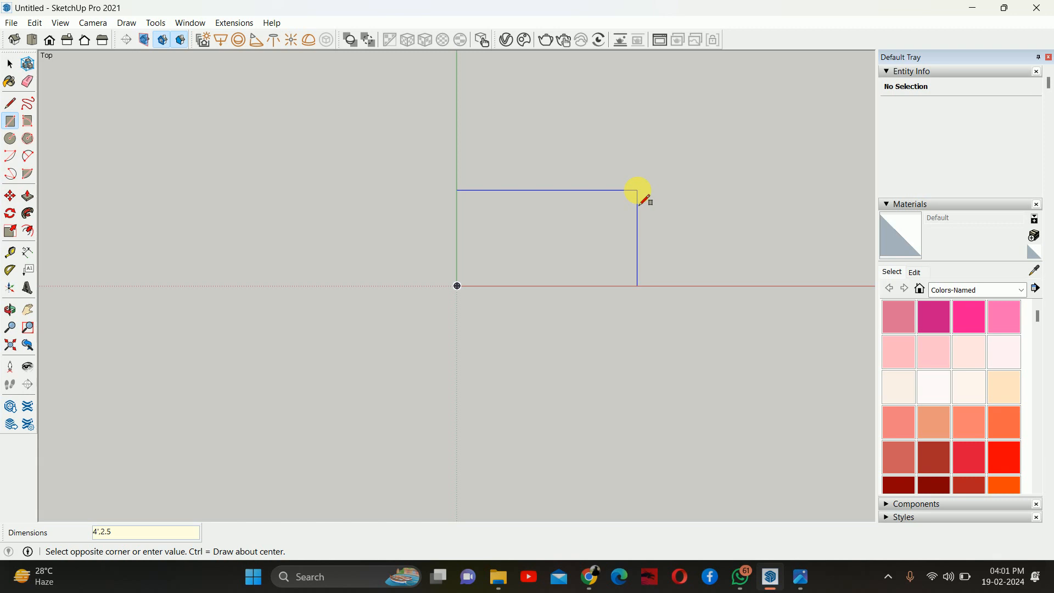
pyautogui.press('Return')
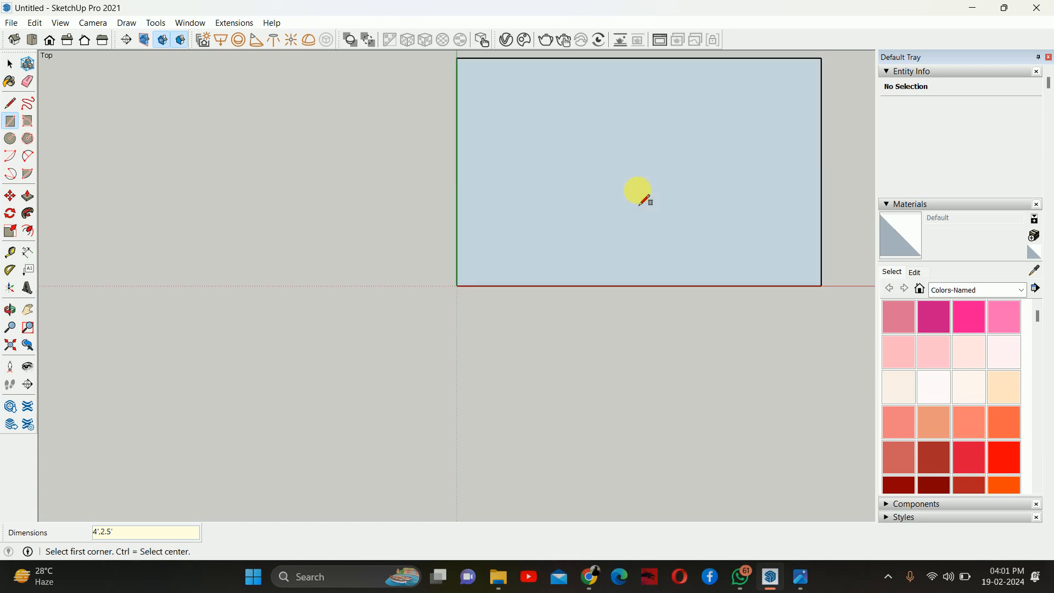
pyautogui.press('space')
pyautogui.scroll(-2, 696, 222)
pyautogui.doubleClick(684, 213)
pyautogui.rightClick(684, 213)
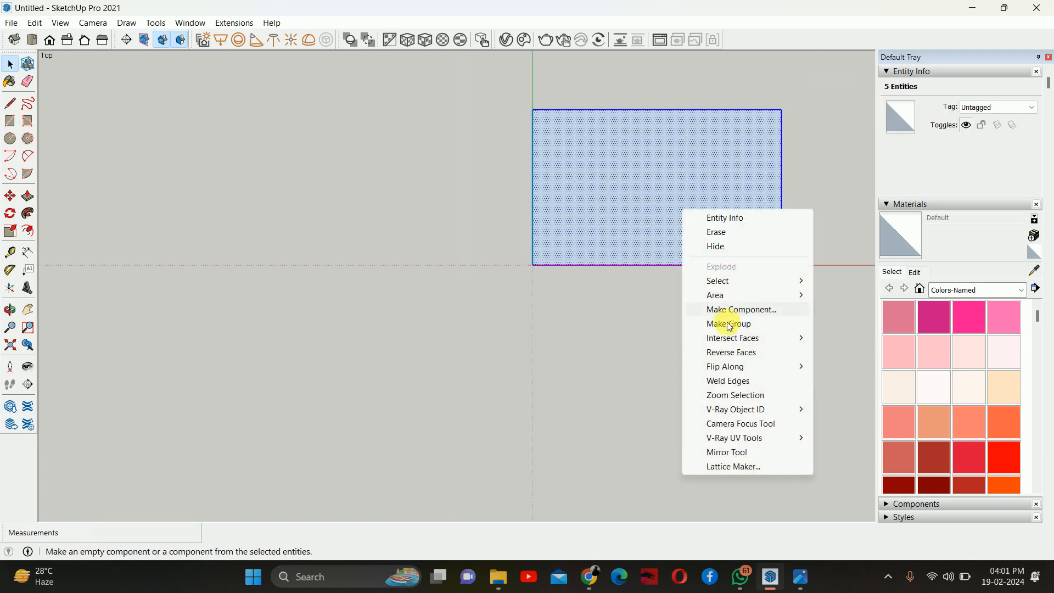
pyautogui.click(733, 331)
# Step: Push/Pull the rectangle's face inside the group up by 0.75" to form a horizontal panel
pyautogui.moveTo(717, 318); pyautogui.dragTo(673, 305, button='middle')
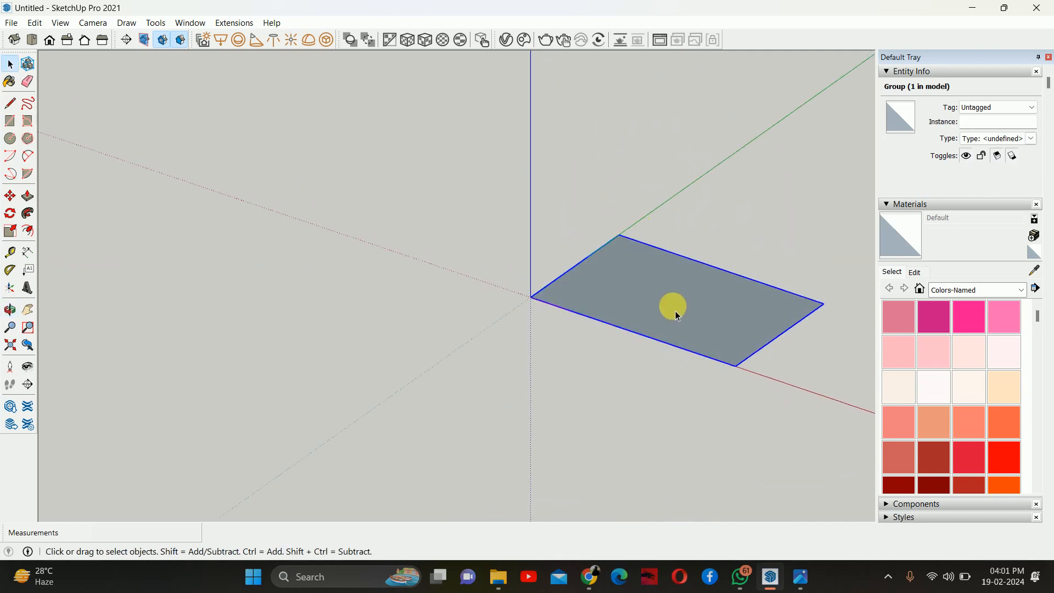
pyautogui.click(675, 311)
pyautogui.doubleClick(675, 310)
pyautogui.press('p')
pyautogui.click(675, 307)
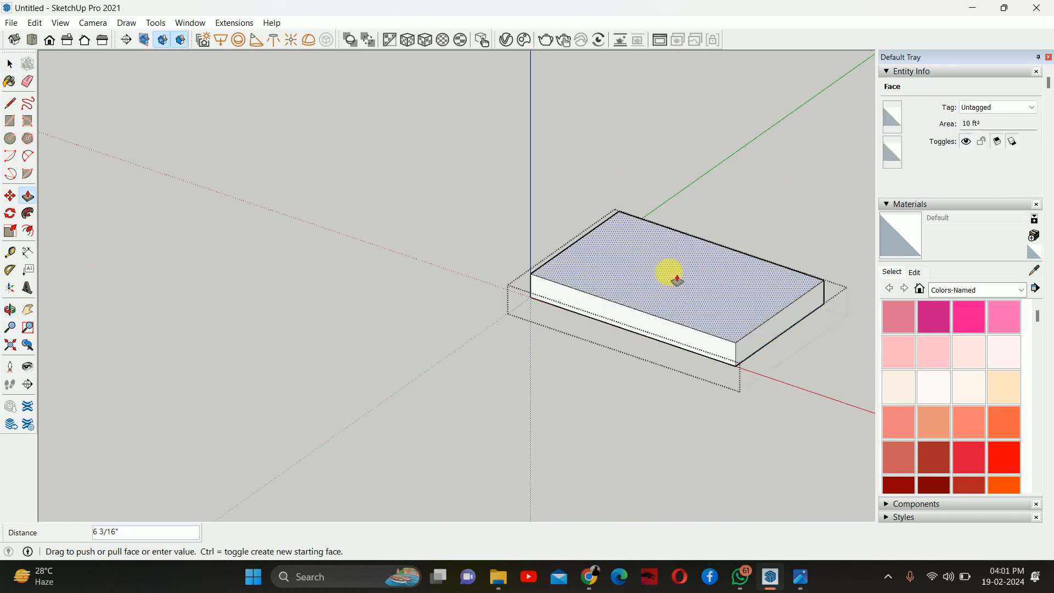
pyautogui.write('.')
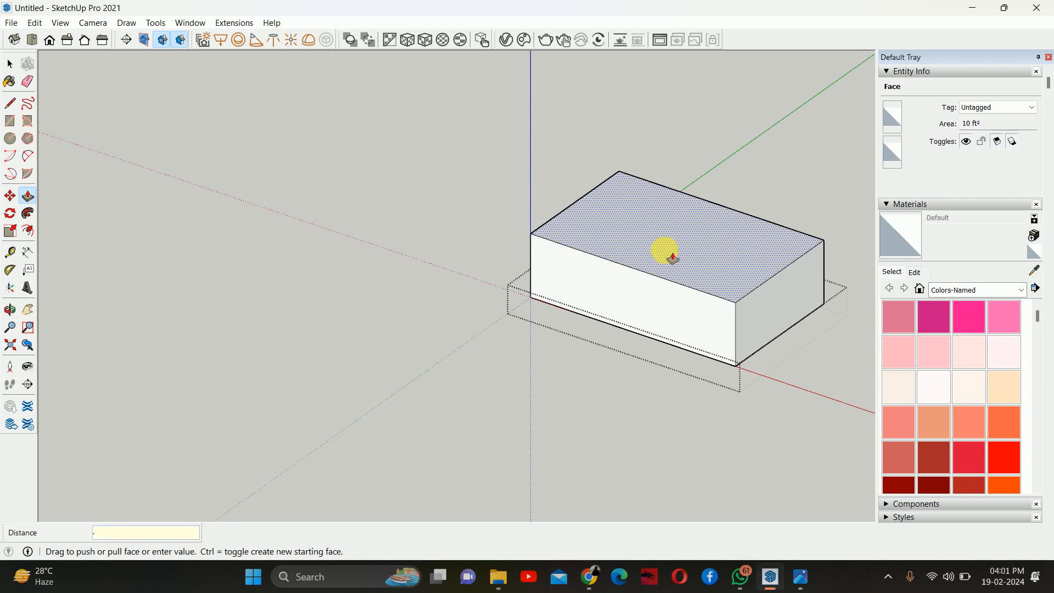
pyautogui.write('75')
pyautogui.press('Return')
pyautogui.press('space')
pyautogui.press('Escape')
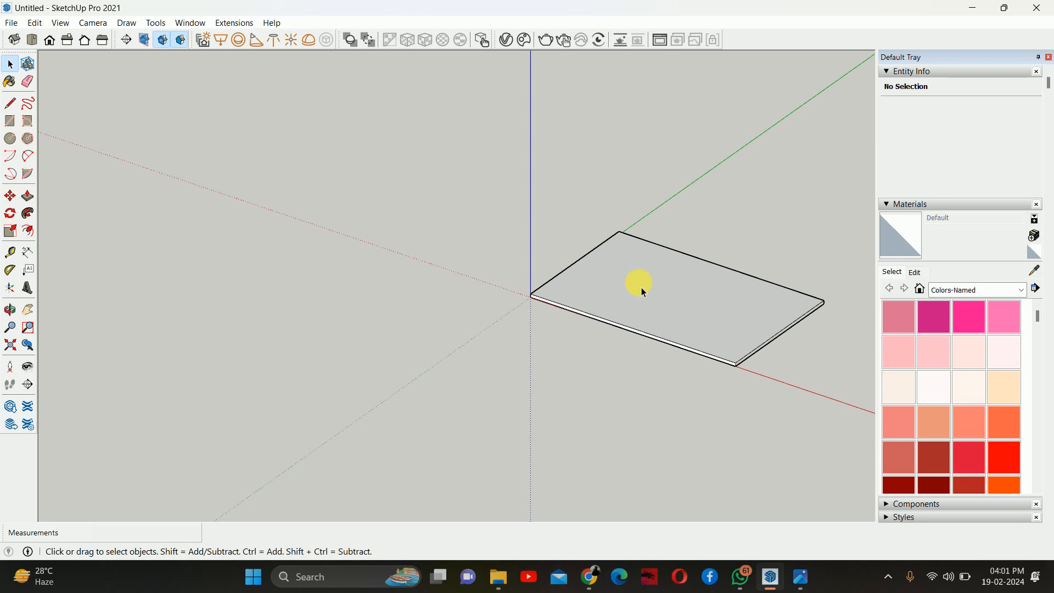
pyautogui.click(640, 304)
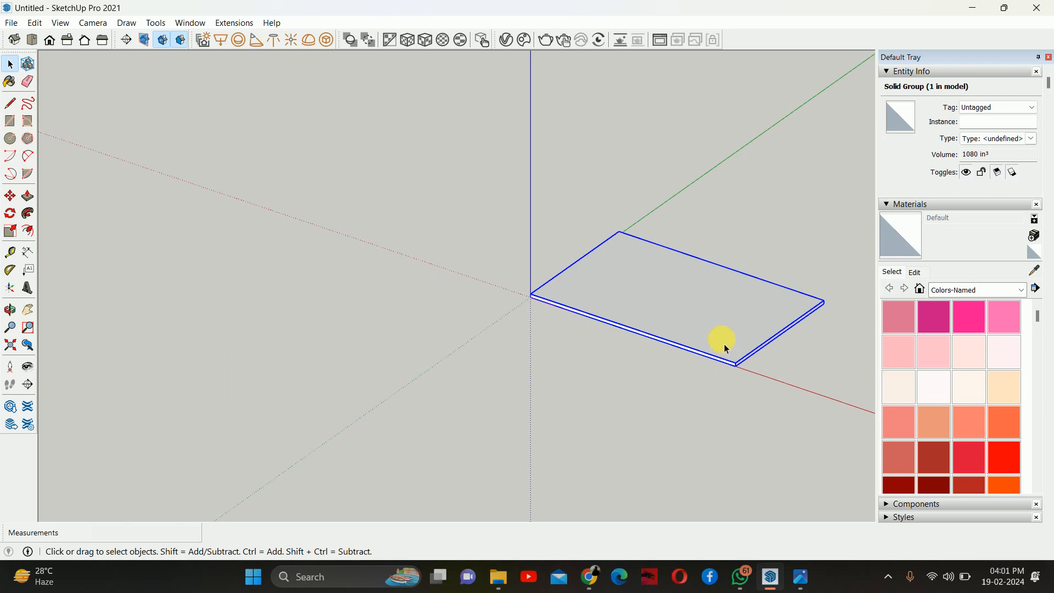
pyautogui.press('q')
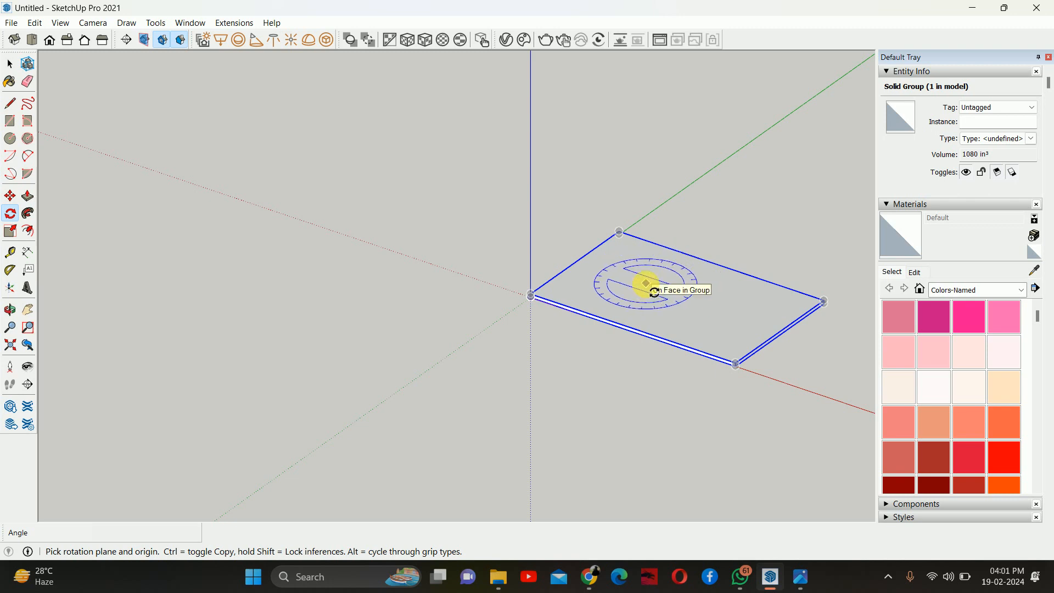
pyautogui.click(646, 284)
pyautogui.click(730, 310)
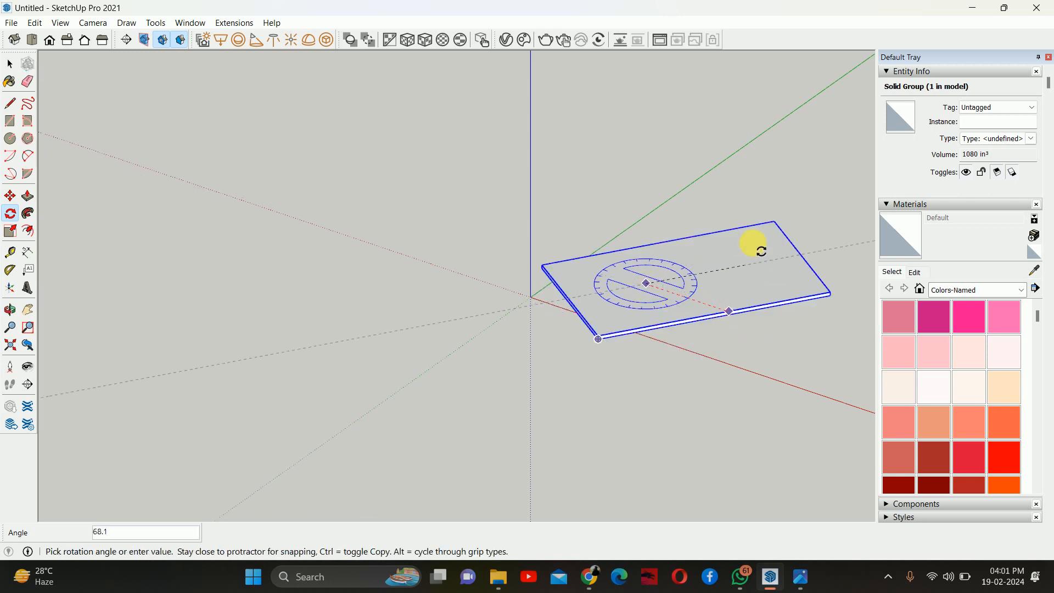
pyautogui.press('Escape')
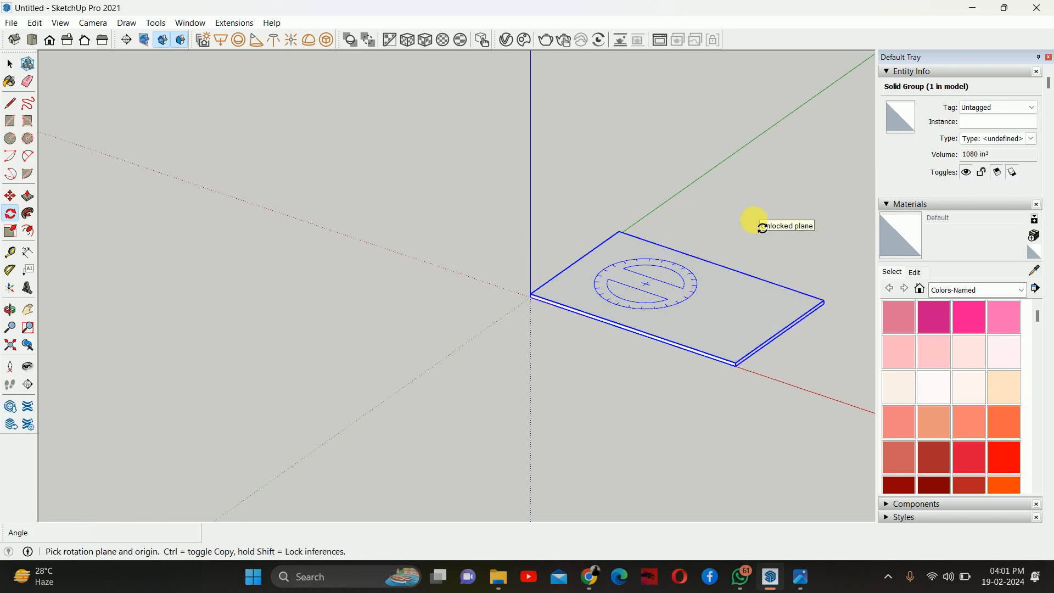
pyautogui.scroll(2, 735, 369)
pyautogui.scroll(2, 736, 372)
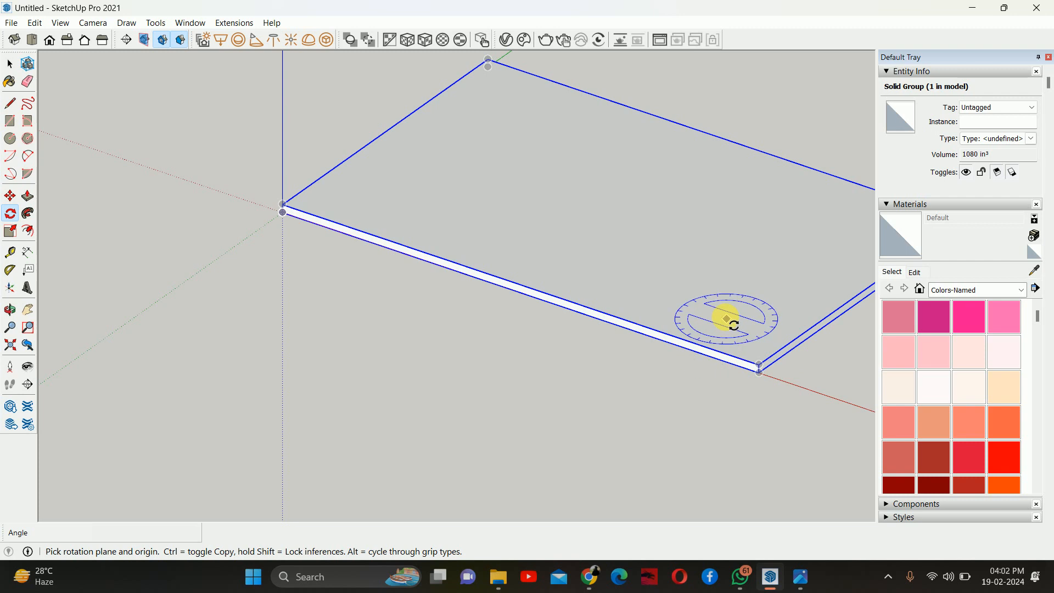
pyautogui.press('space')
pyautogui.click(488, 367)
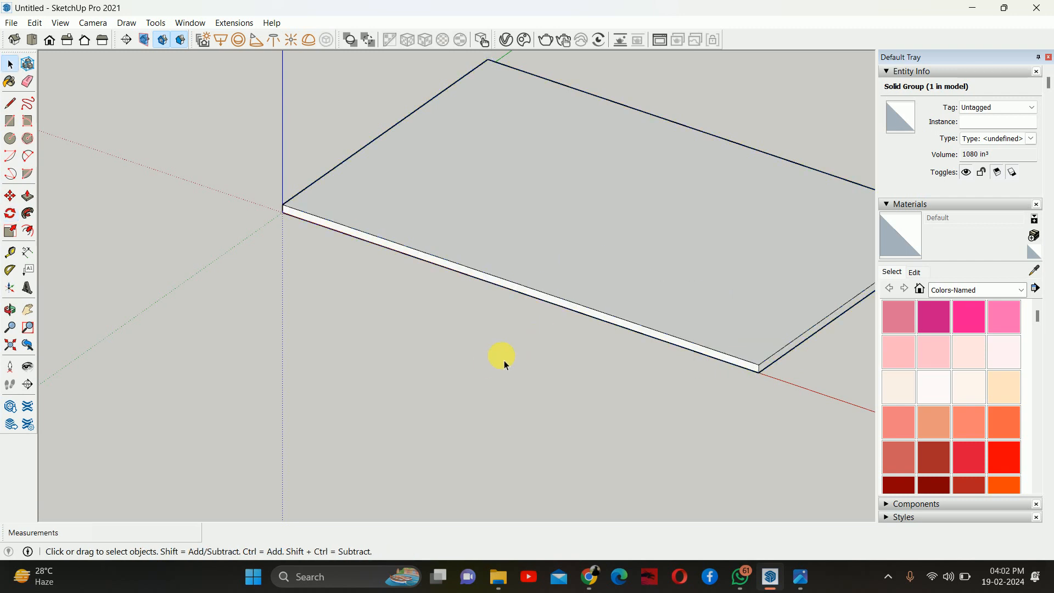
# Step: Rotate a copy of the panel upright about its top front corner at the far end of the red axis
pyautogui.click(536, 221)
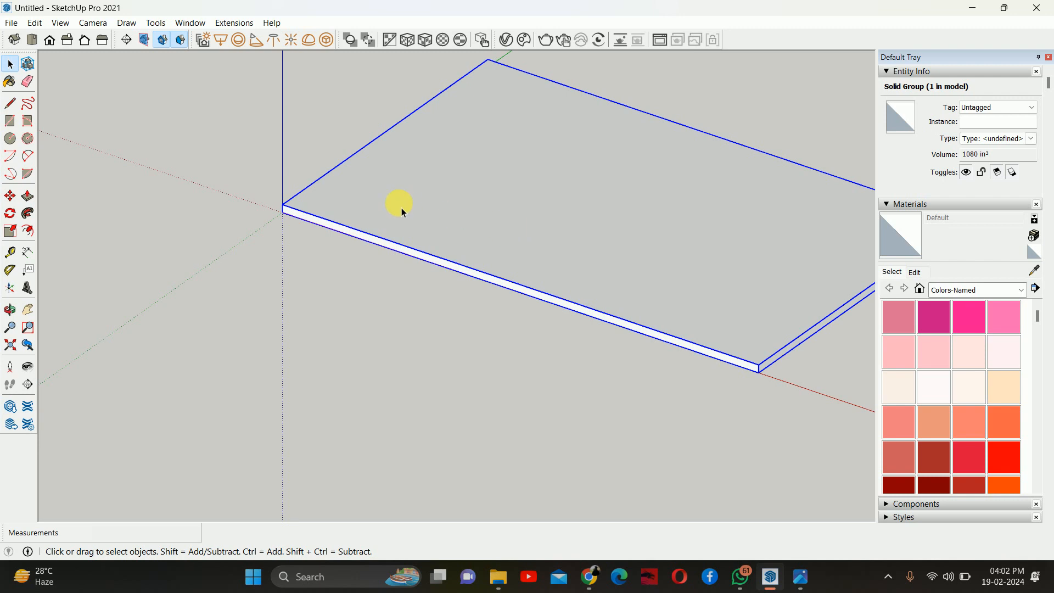
pyautogui.press('q')
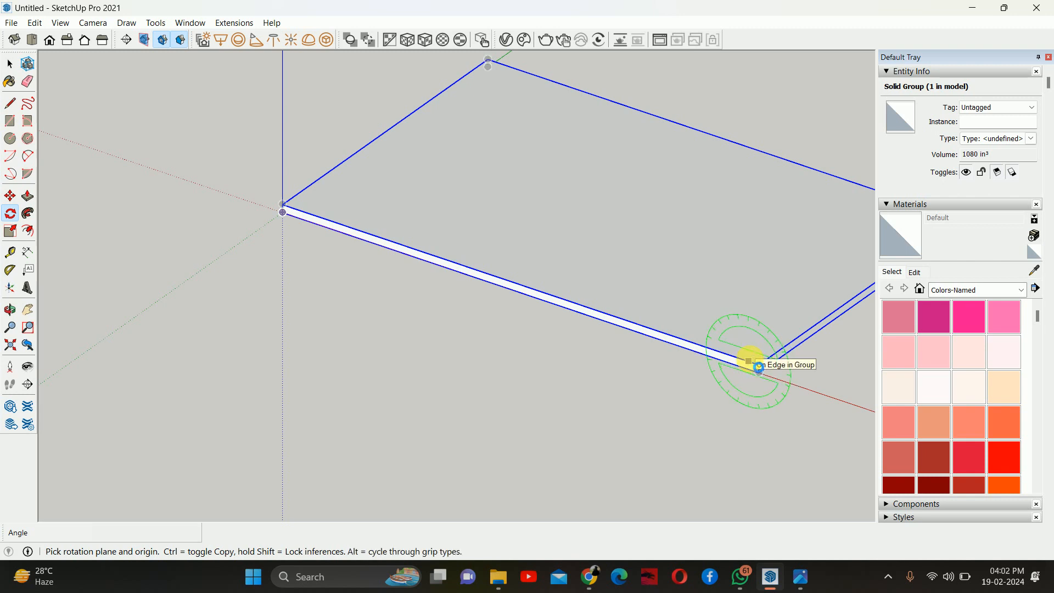
pyautogui.scroll(2, 768, 373)
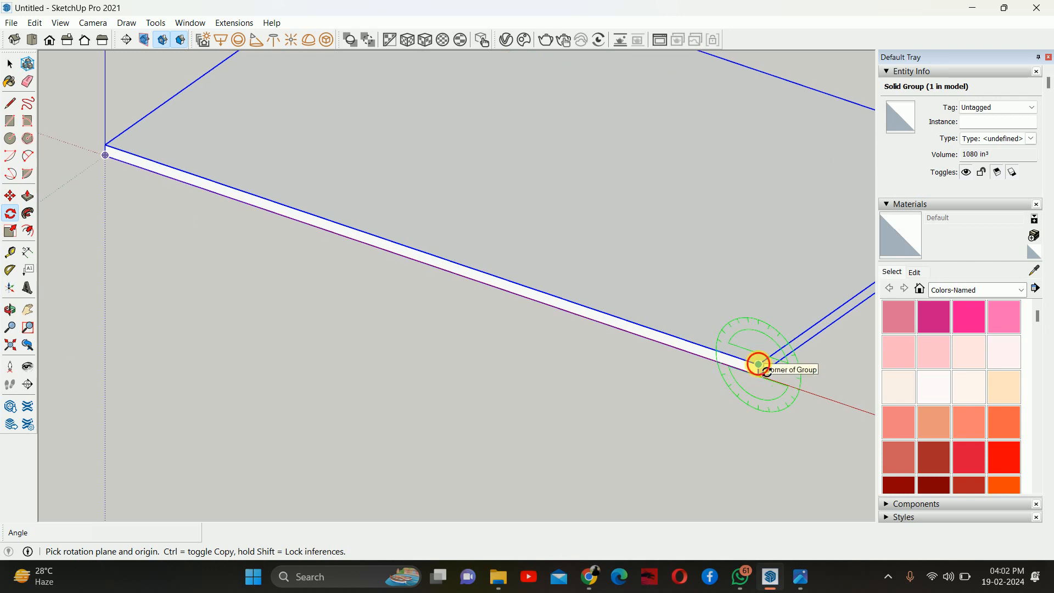
pyautogui.click(758, 364)
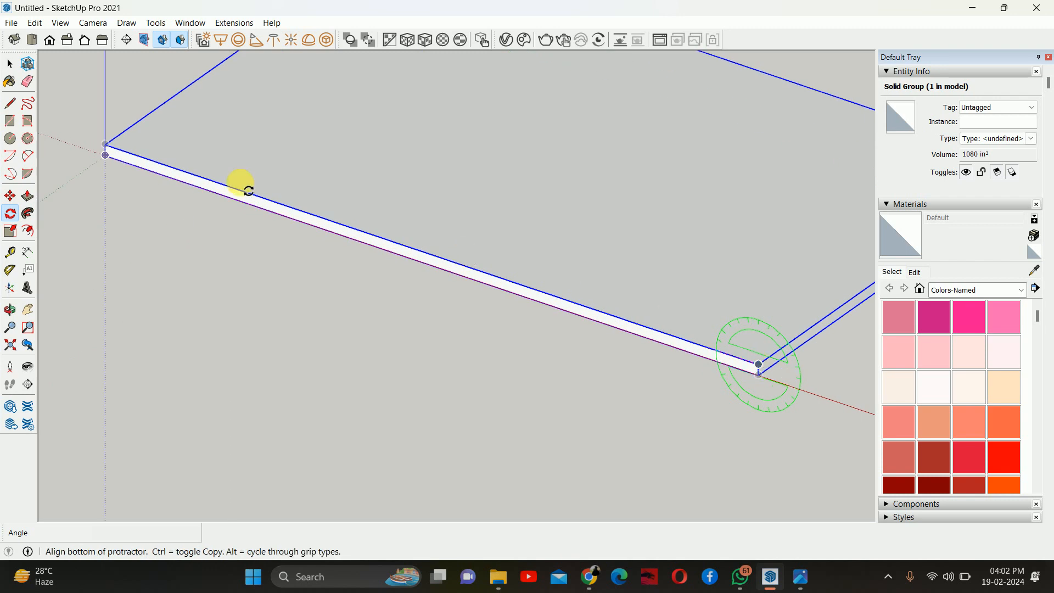
pyautogui.click(105, 144)
pyautogui.scroll(-5, 186, 137)
pyautogui.scroll(-2, 209, 151)
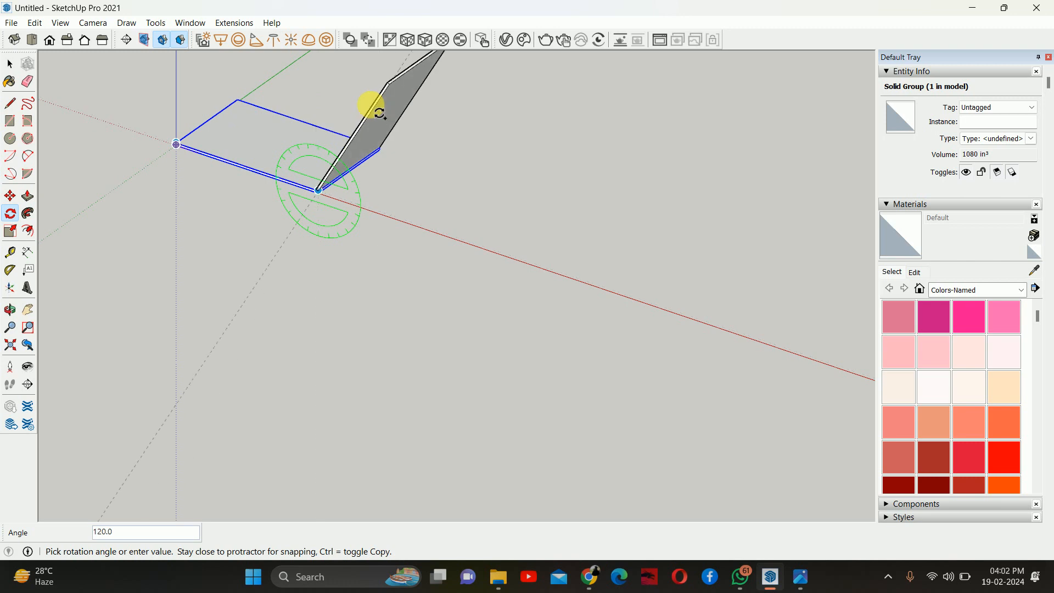
pyautogui.click(379, 112)
pyautogui.press('space')
# Step: Place a guide line 18" above the base panel's bottom edge at the end with the upright panel
pyautogui.scroll(3, 321, 192)
pyautogui.scroll(3, 321, 175)
pyautogui.scroll(-5, 423, 187)
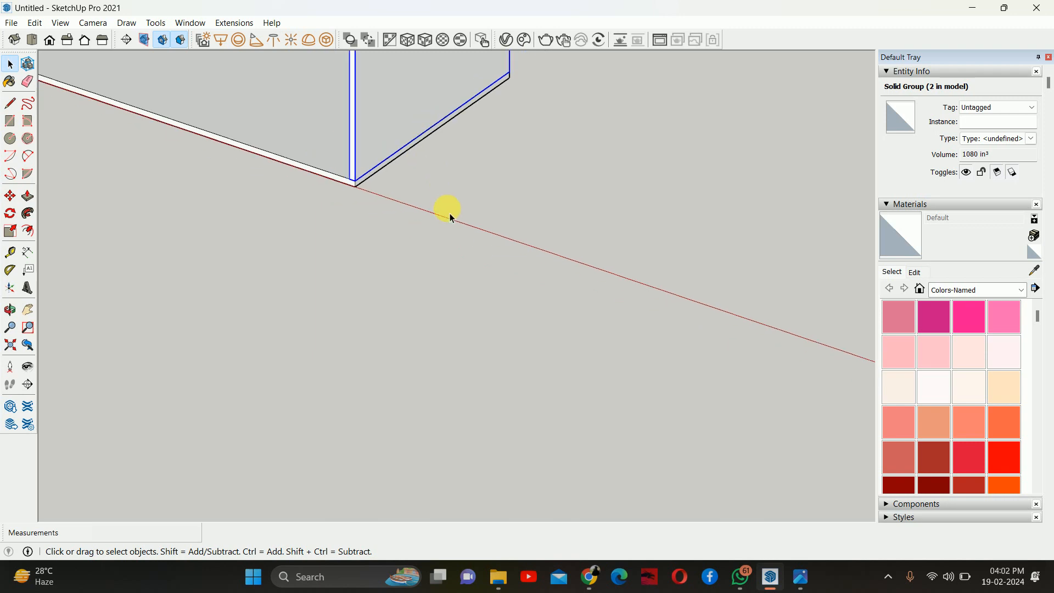
pyautogui.scroll(2, 448, 175)
pyautogui.moveTo(432, 192); pyautogui.dragTo(467, 231, button='middle')
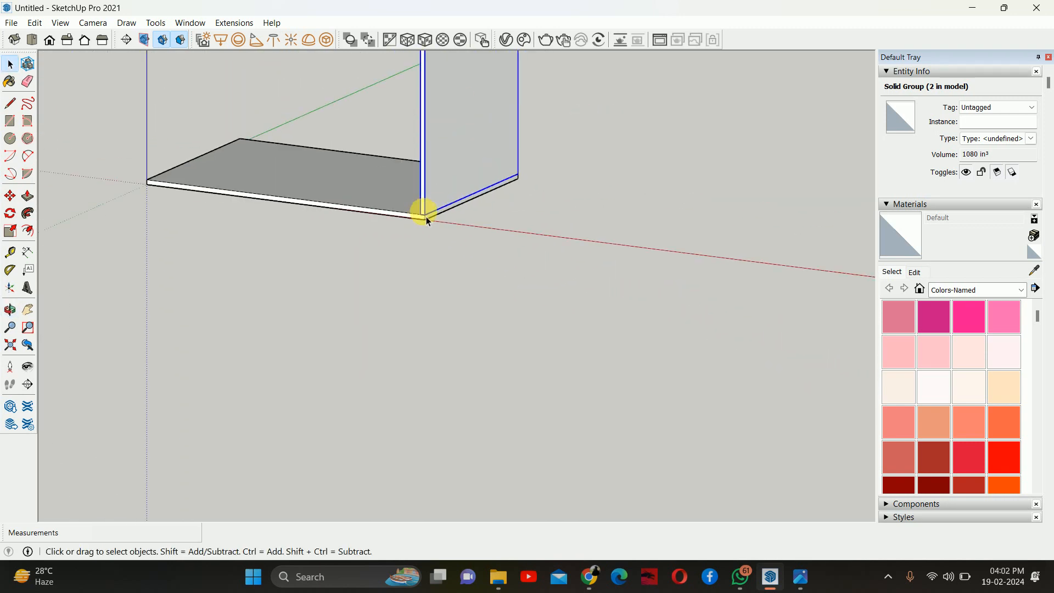
pyautogui.scroll(-2, 432, 220)
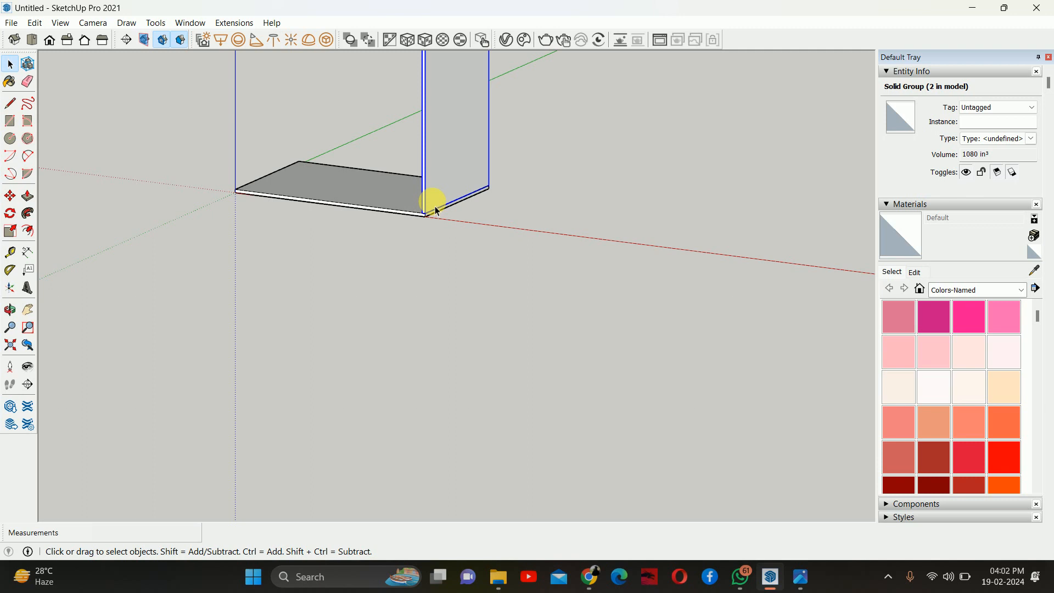
pyautogui.press('t')
pyautogui.scroll(3, 447, 189)
pyautogui.click(426, 236)
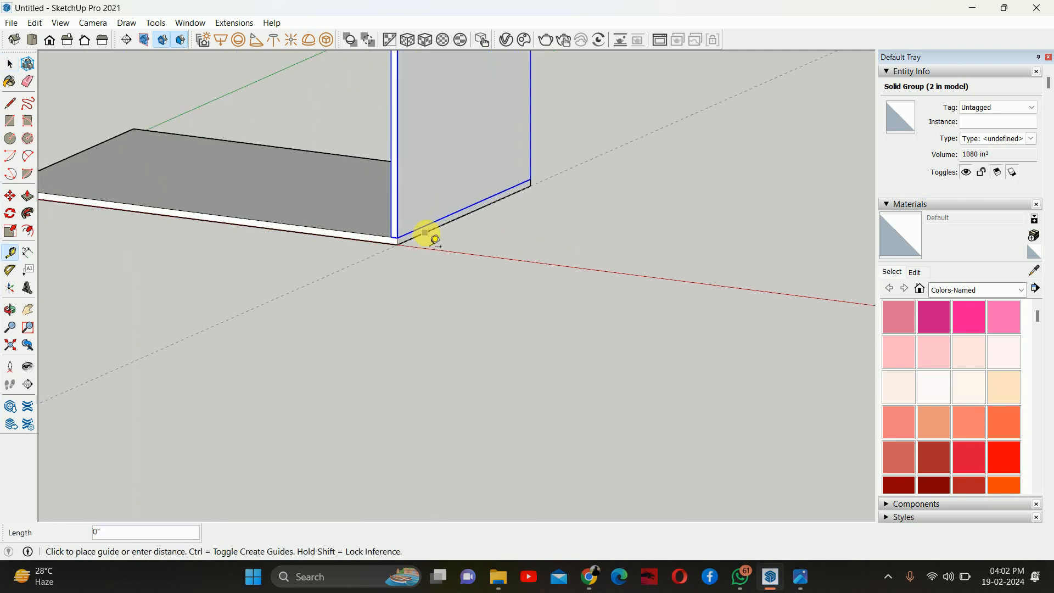
pyautogui.write('18')
pyautogui.press('Return')
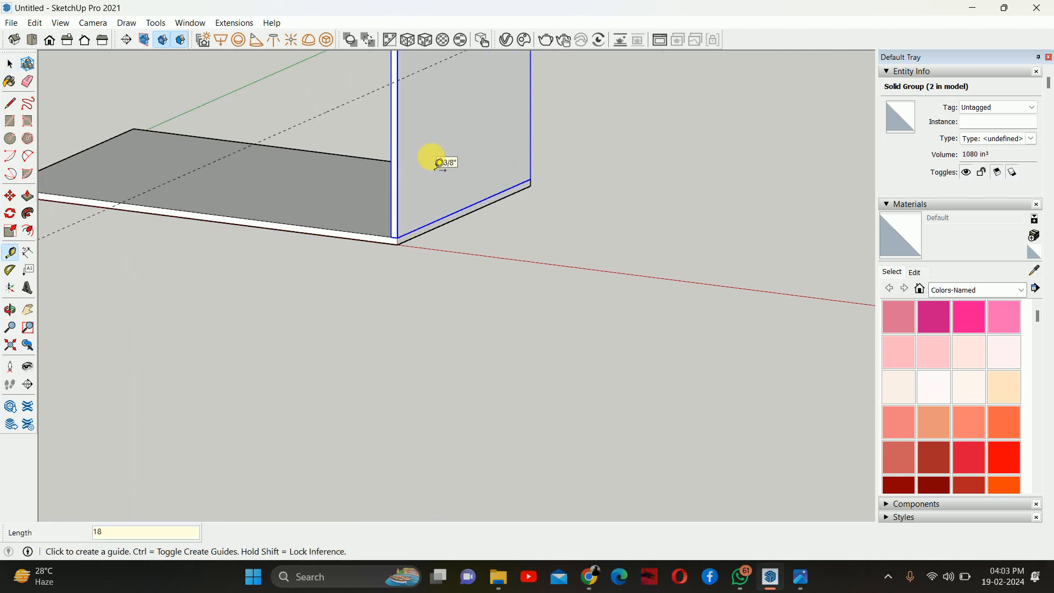
pyautogui.scroll(-5, 439, 159)
pyautogui.press('space')
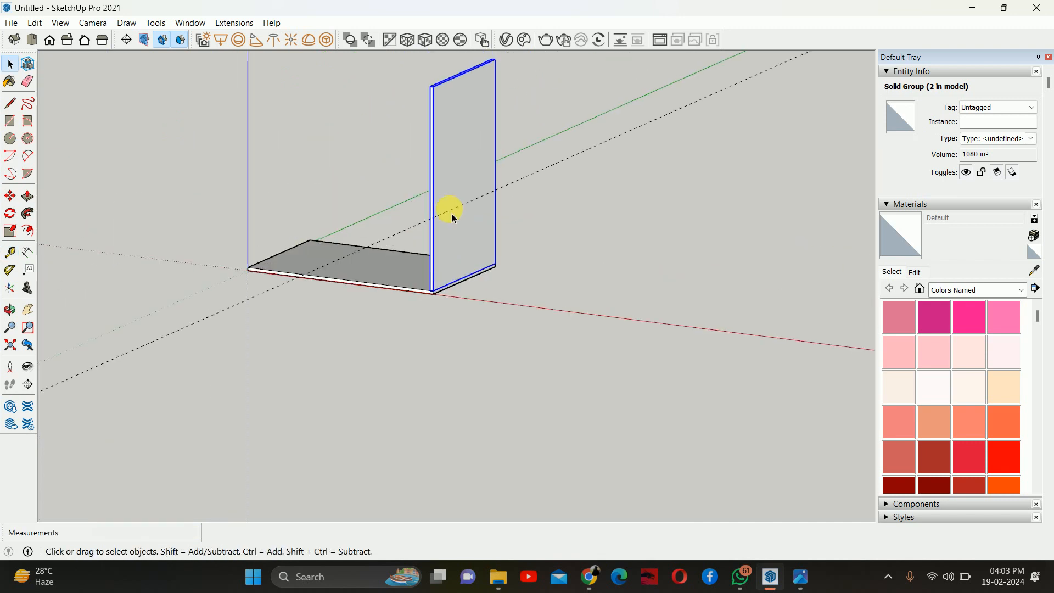
# Step: Push/Pull the upright panel's top face down to the 18" guide line
pyautogui.doubleClick(452, 185)
pyautogui.press('p')
pyautogui.scroll(3, 440, 99)
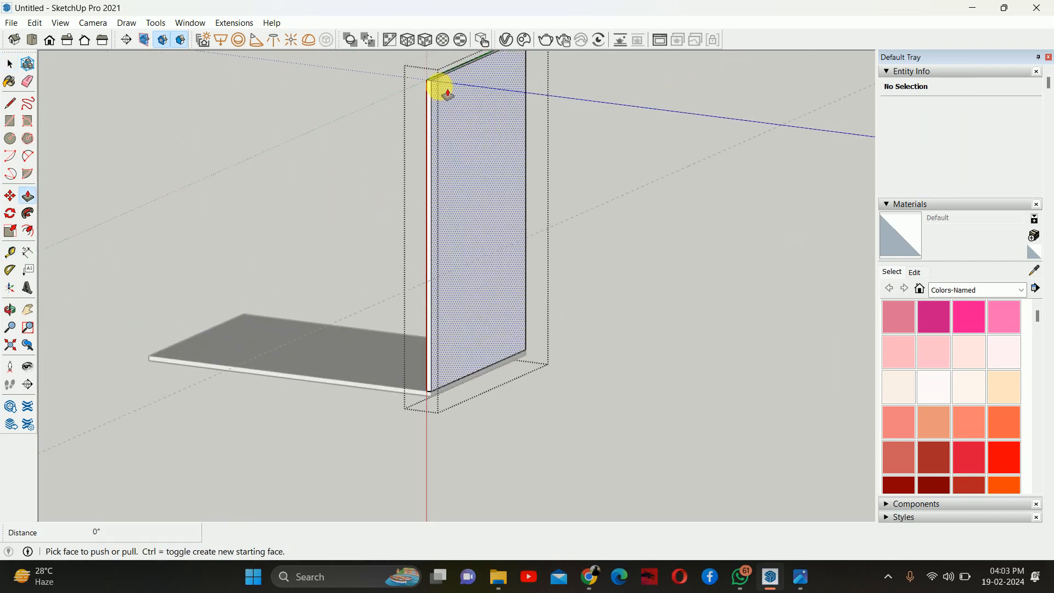
pyautogui.click(435, 81)
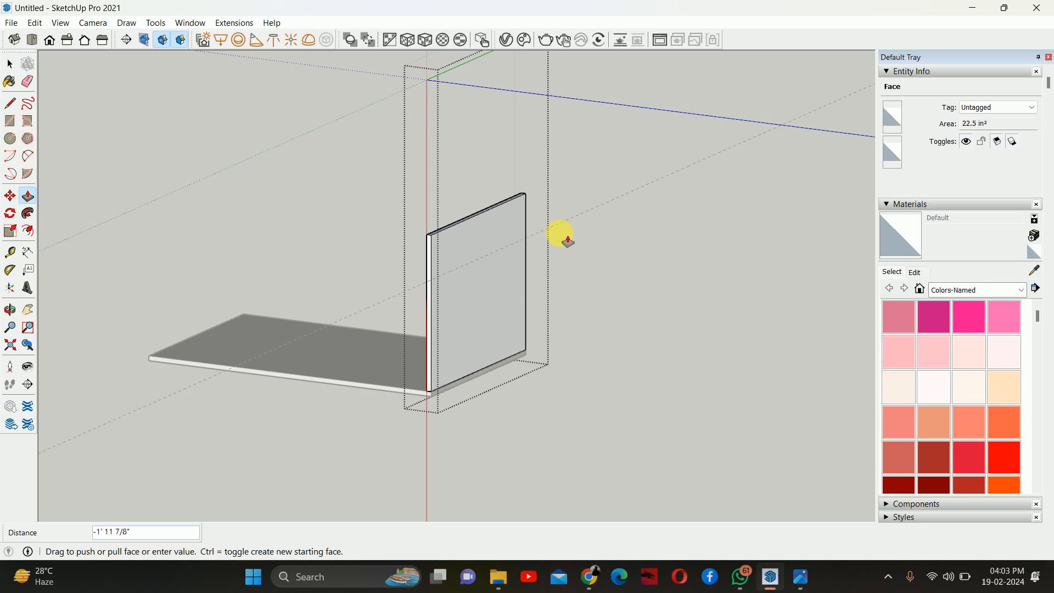
pyautogui.click(536, 230)
# Step: Lower the upright panel's top face by another 0.75" below the guide line and exit the group
pyautogui.scroll(2, 461, 280)
pyautogui.keyDown('shift'); pyautogui.moveTo(459, 286); pyautogui.dragTo(555, 228, button='middle'); pyautogui.keyUp('shift')
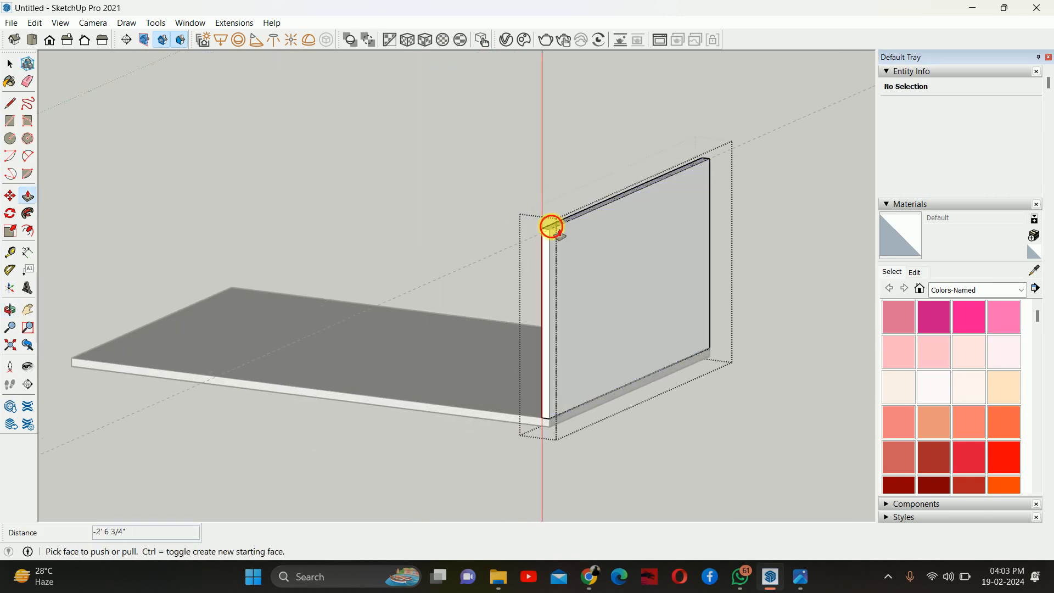
pyautogui.click(551, 226)
pyautogui.write('.75')
pyautogui.press('Return')
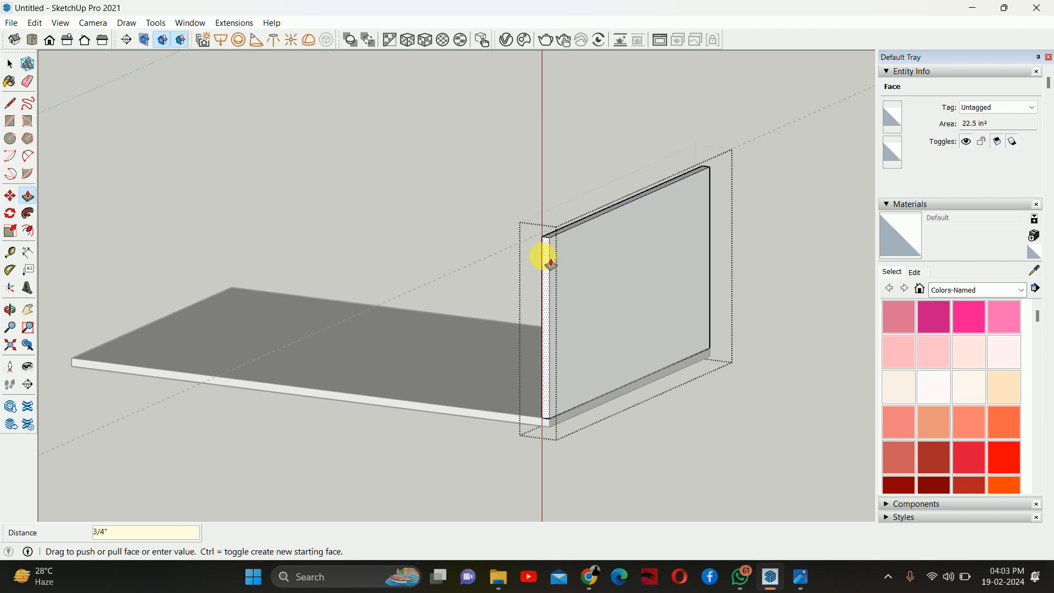
pyautogui.press('space')
pyautogui.press('Escape')
# Step: Copy the base panel straight up so it rests on the upright panel's top edge
pyautogui.scroll(-1, 502, 324)
pyautogui.click(497, 394)
pyautogui.scroll(2, 560, 415)
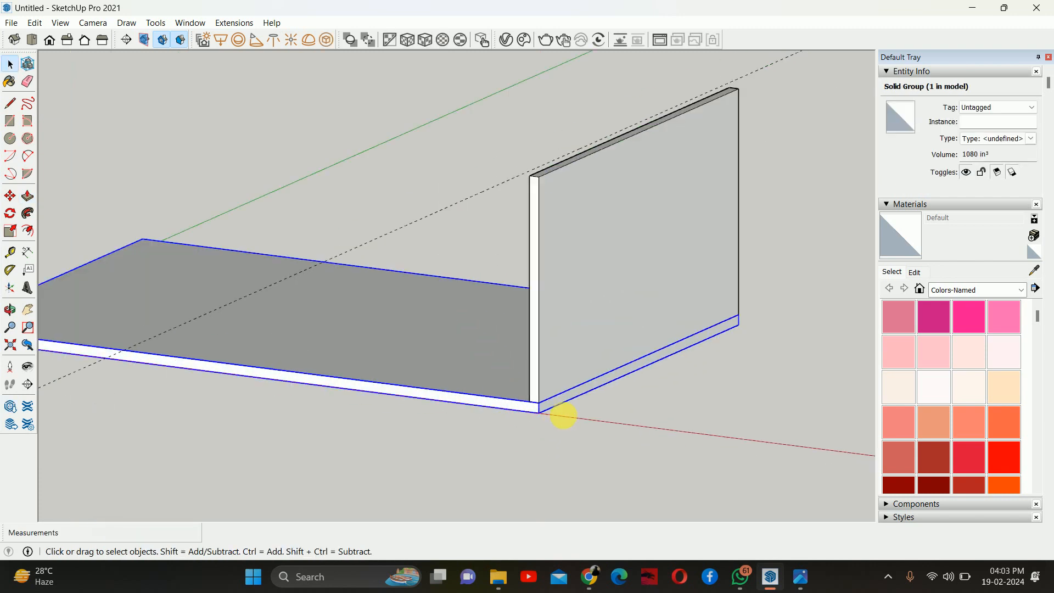
pyautogui.press('m')
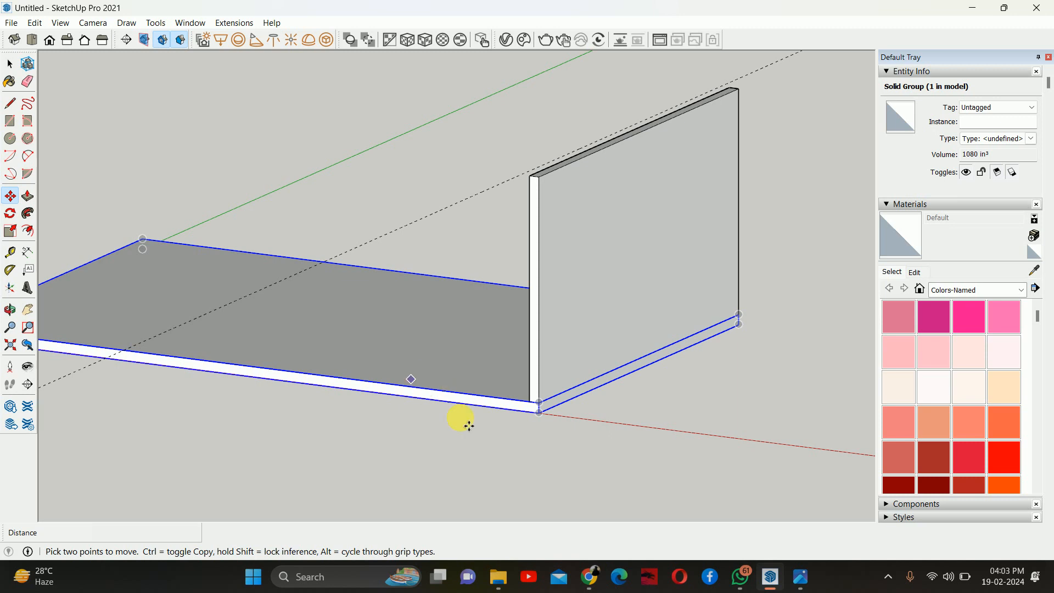
pyautogui.click(541, 415)
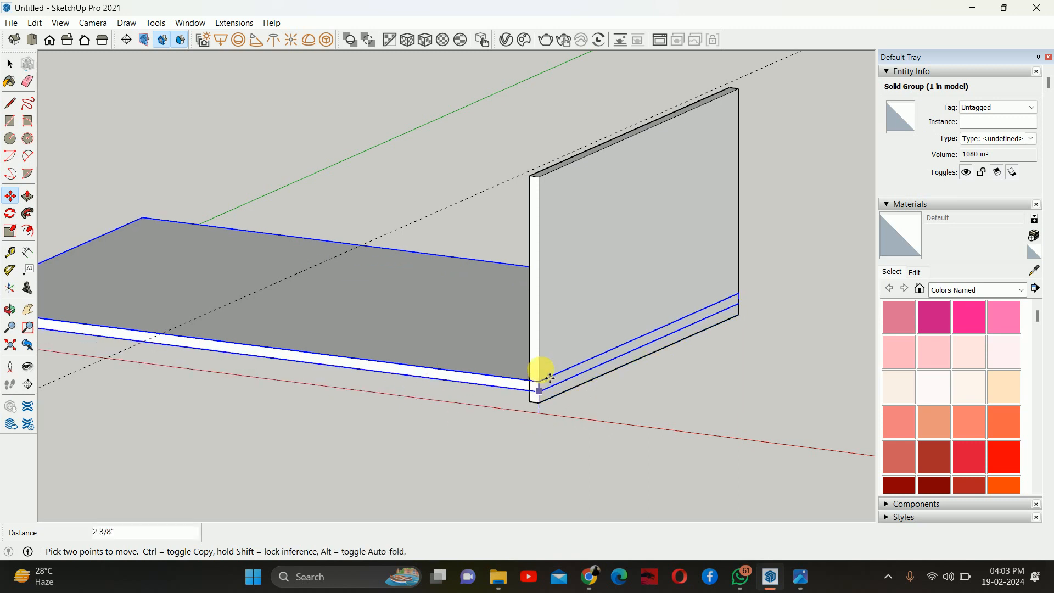
pyautogui.press('ctrl')
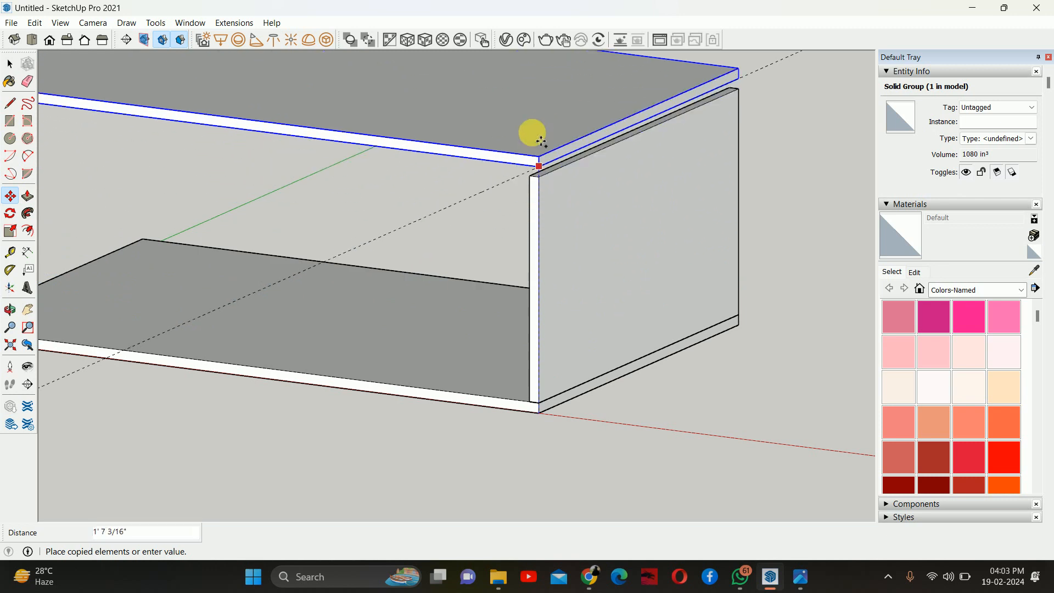
pyautogui.click(538, 176)
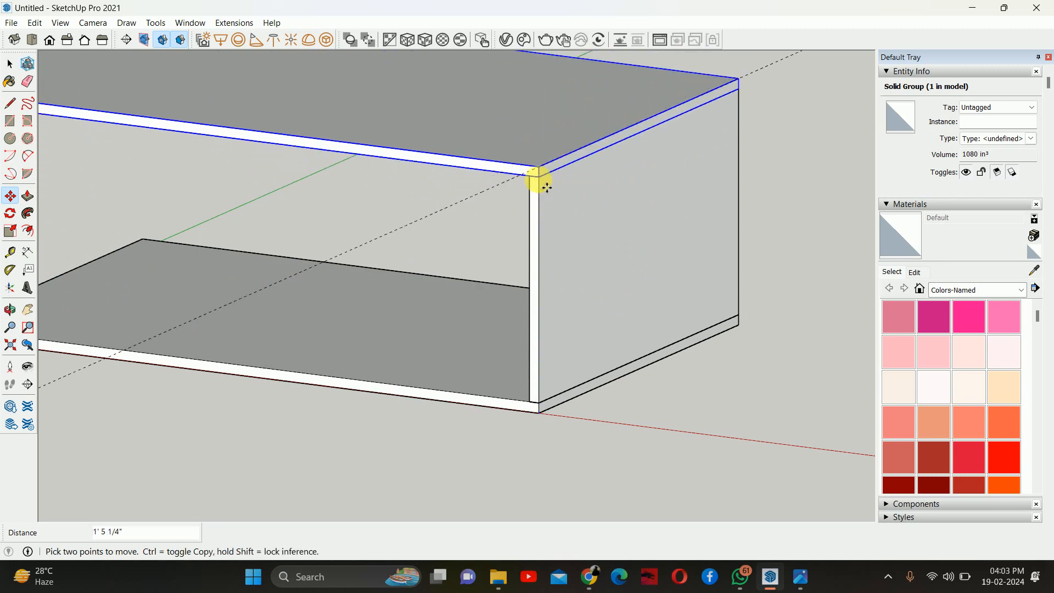
pyautogui.scroll(-4, 610, 252)
pyautogui.press('space')
pyautogui.moveTo(522, 240); pyautogui.dragTo(656, 245, button='middle')
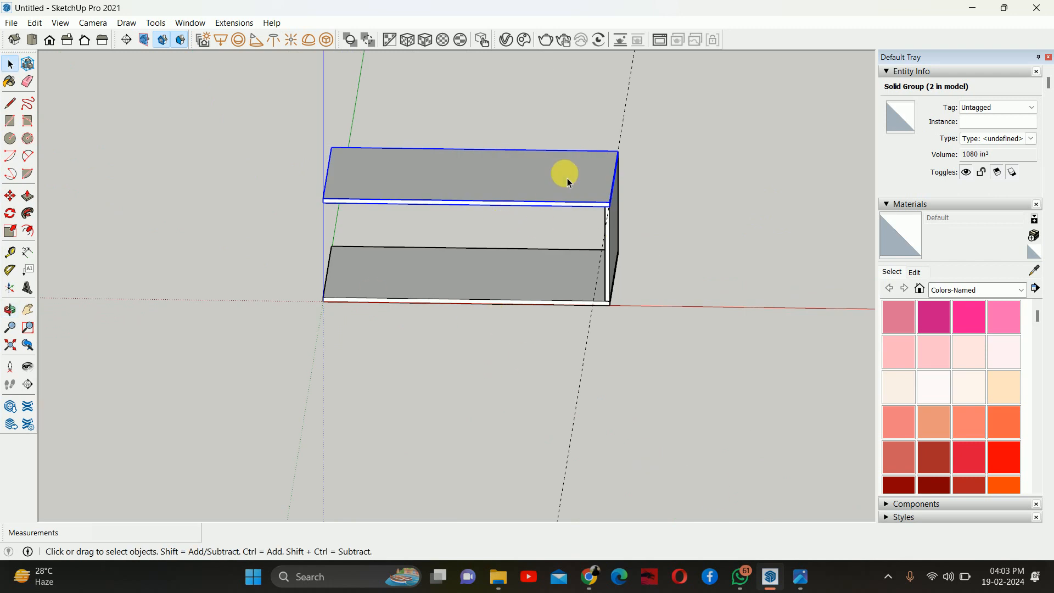
# Step: Check the reference photo and shorten the top panel by 1' at its free end with Push/Pull
pyautogui.click(796, 574)
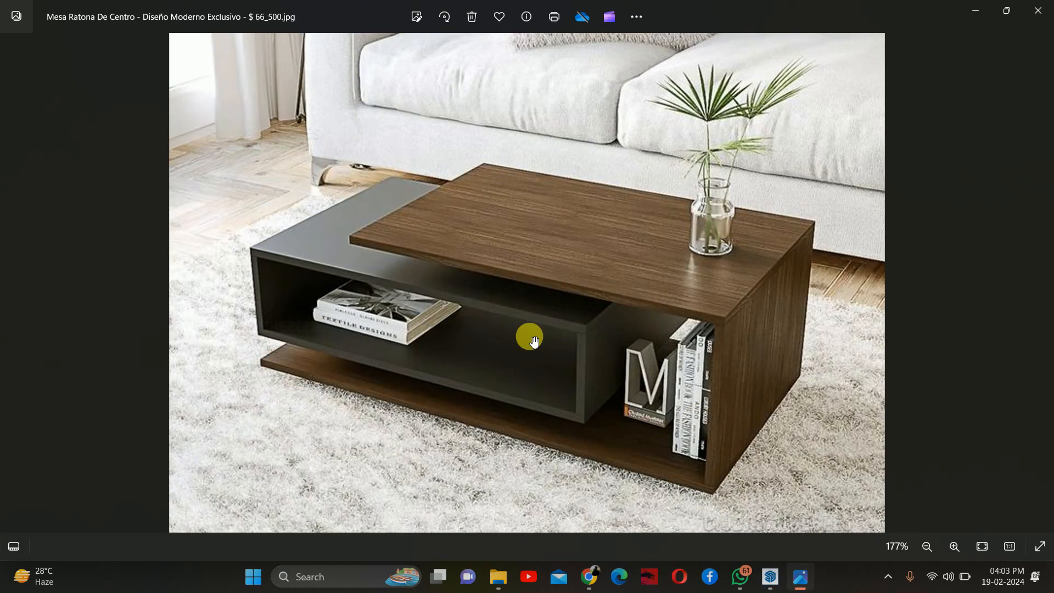
pyautogui.click(975, 11)
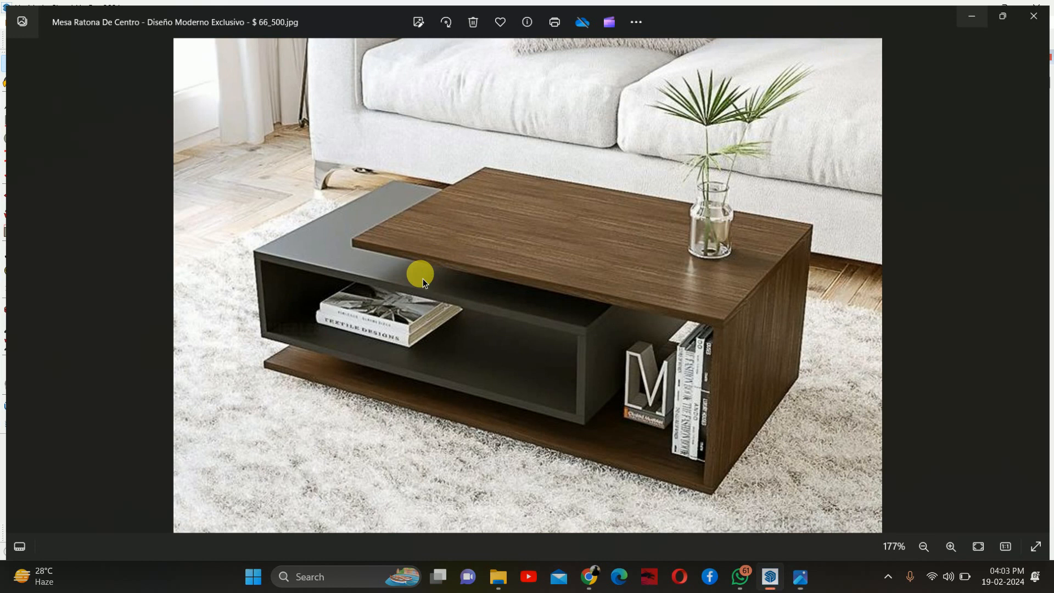
pyautogui.doubleClick(460, 196)
pyautogui.moveTo(460, 196); pyautogui.dragTo(436, 188, button='middle')
pyautogui.press('p')
pyautogui.scroll(3, 350, 221)
pyautogui.scroll(3, 350, 221)
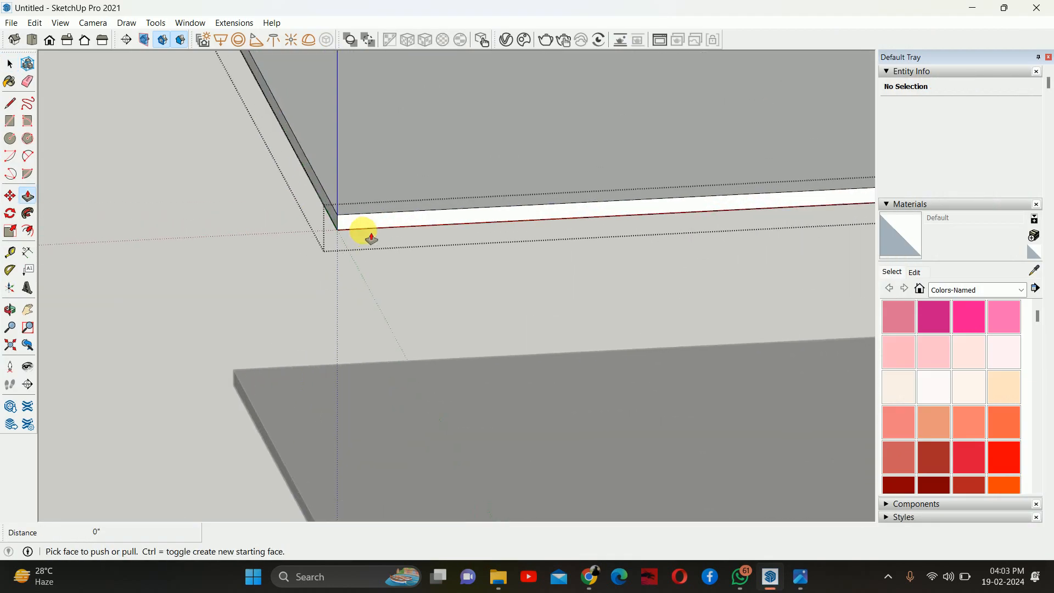
pyautogui.click(337, 218)
pyautogui.scroll(-6, 384, 211)
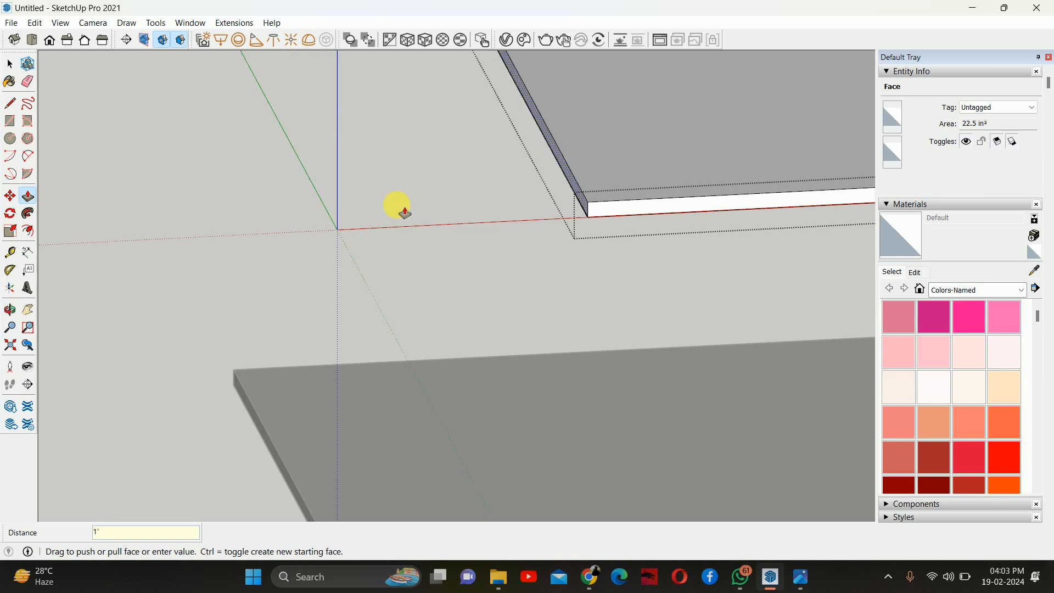
pyautogui.moveTo(518, 219); pyautogui.dragTo(518, 313, button='middle')
pyautogui.press('space')
pyautogui.moveTo(624, 360); pyautogui.dragTo(645, 351, button='middle')
# Step: Check the reference photo and place guide lines 3" below the top panel and 3" above the base panel along the front
pyautogui.click(799, 573)
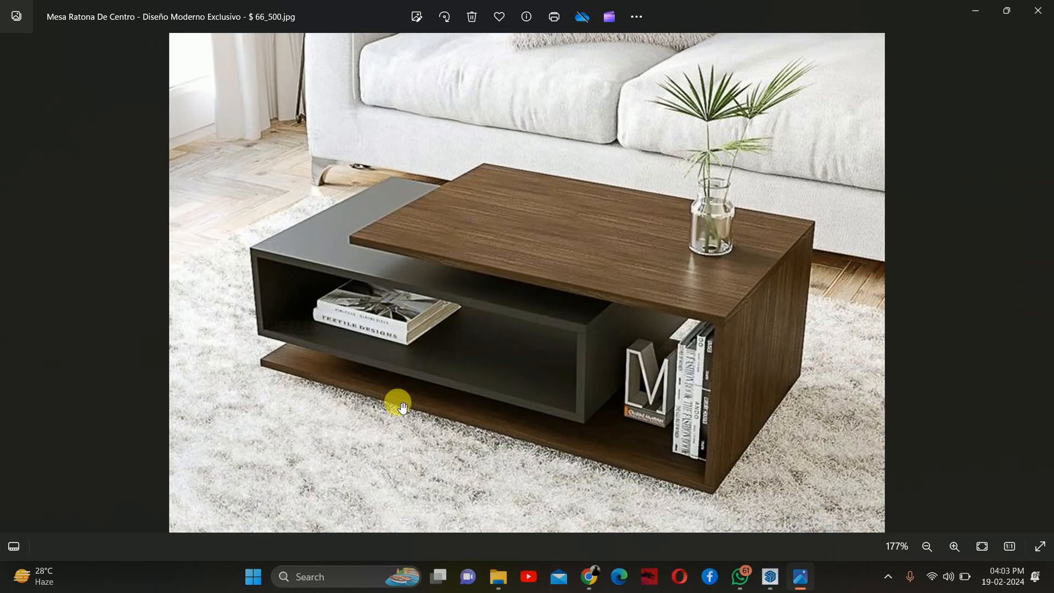
pyautogui.click(975, 11)
pyautogui.moveTo(511, 334); pyautogui.dragTo(476, 372)
pyautogui.moveTo(568, 308); pyautogui.dragTo(537, 298, button='middle')
pyautogui.press('t')
pyautogui.click(539, 239)
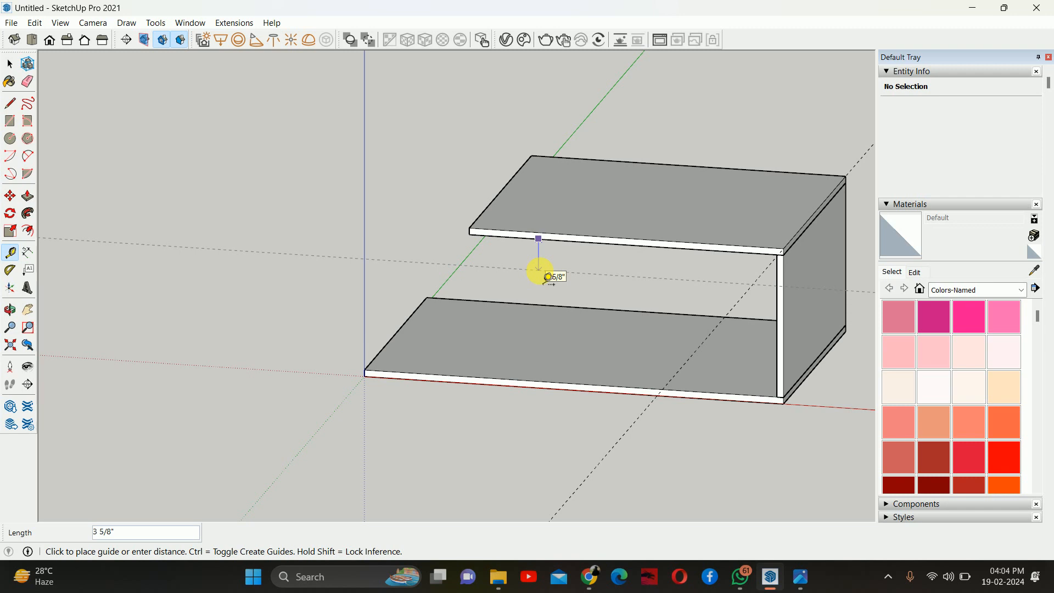
pyautogui.press('Return')
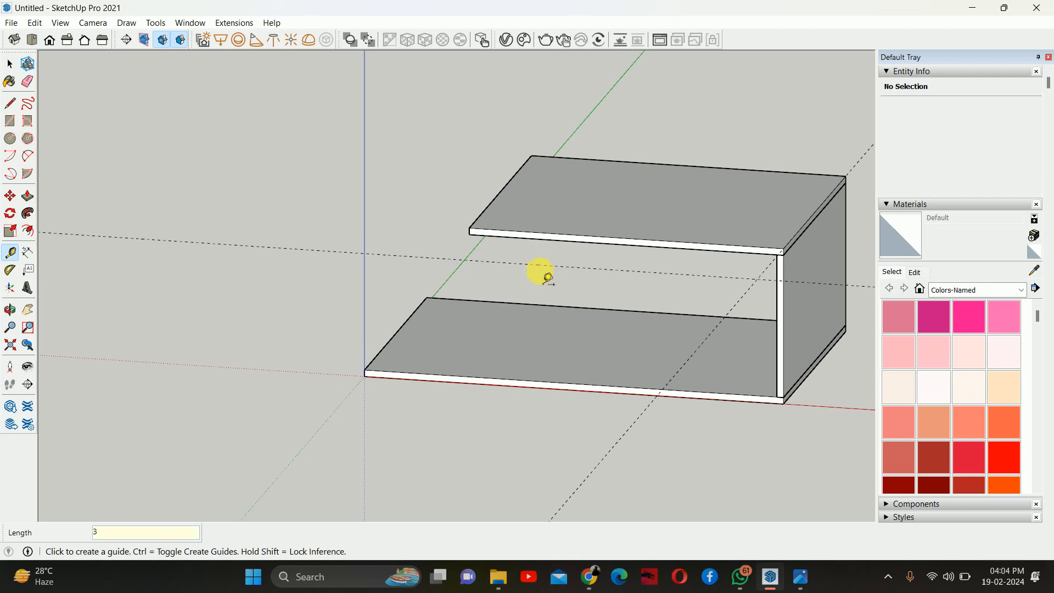
pyautogui.click(518, 379)
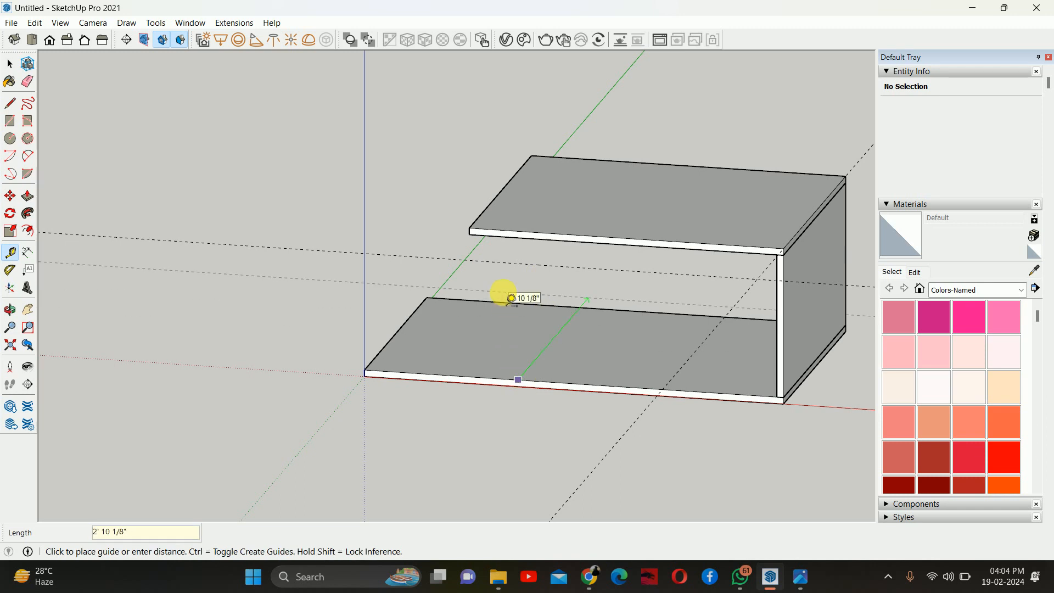
pyautogui.press('Return')
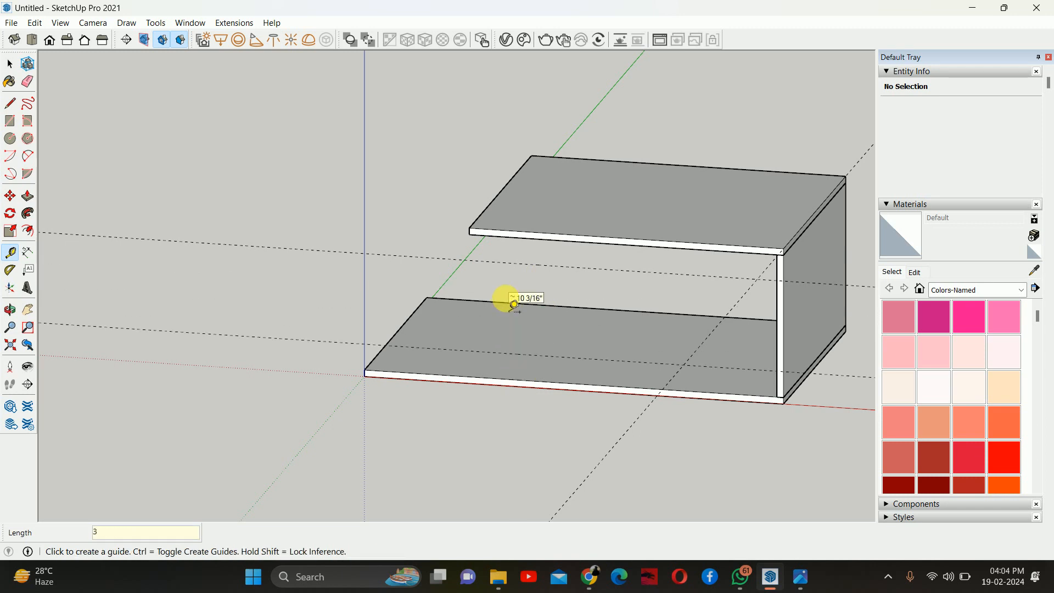
# Step: Place vertical guide lines at the base panel's free end and 12" in from the upright panel's inner edge
pyautogui.moveTo(477, 353); pyautogui.dragTo(712, 345, button='middle')
pyautogui.click(812, 279)
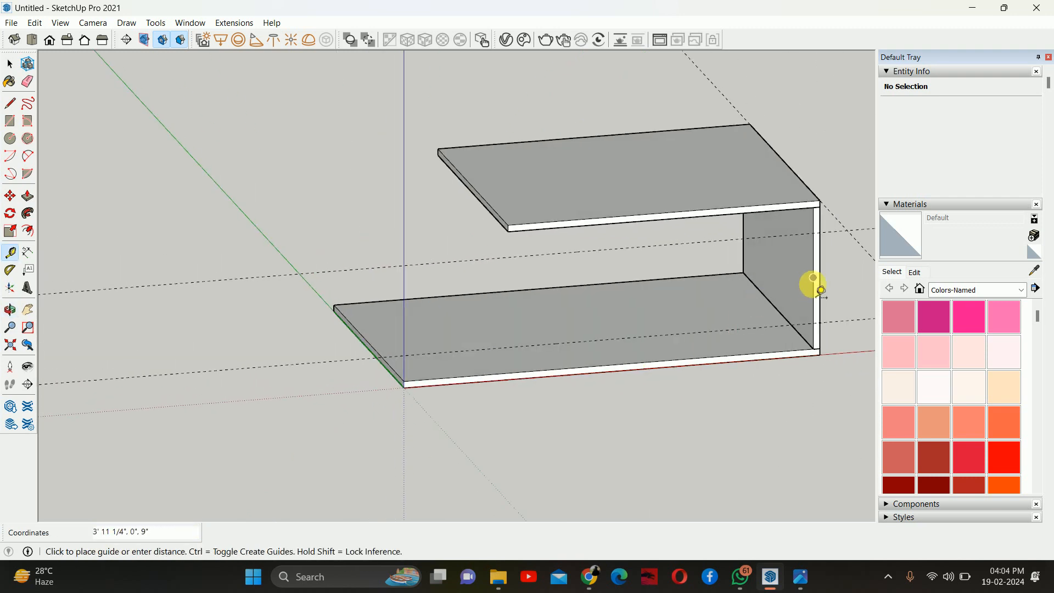
pyautogui.click(406, 378)
pyautogui.moveTo(531, 372); pyautogui.dragTo(686, 581, button='middle')
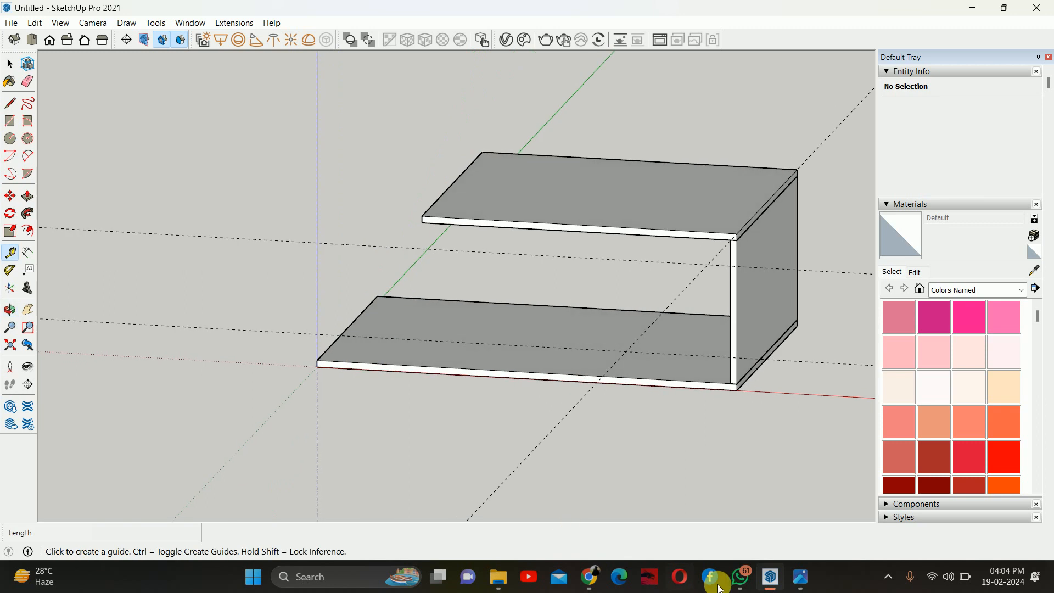
pyautogui.click(800, 577)
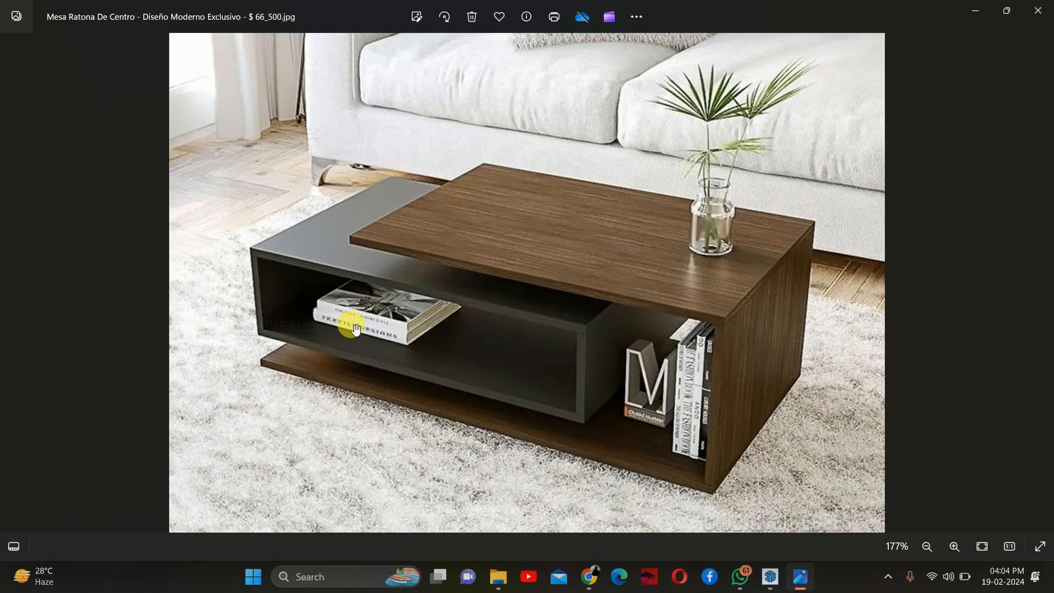
pyautogui.click(975, 11)
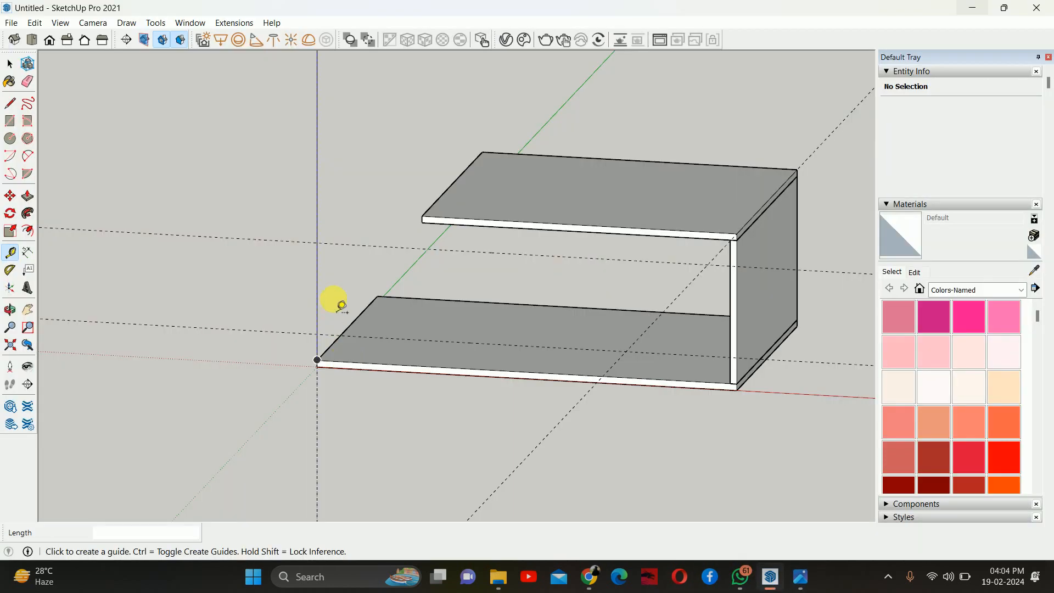
pyautogui.click(731, 301)
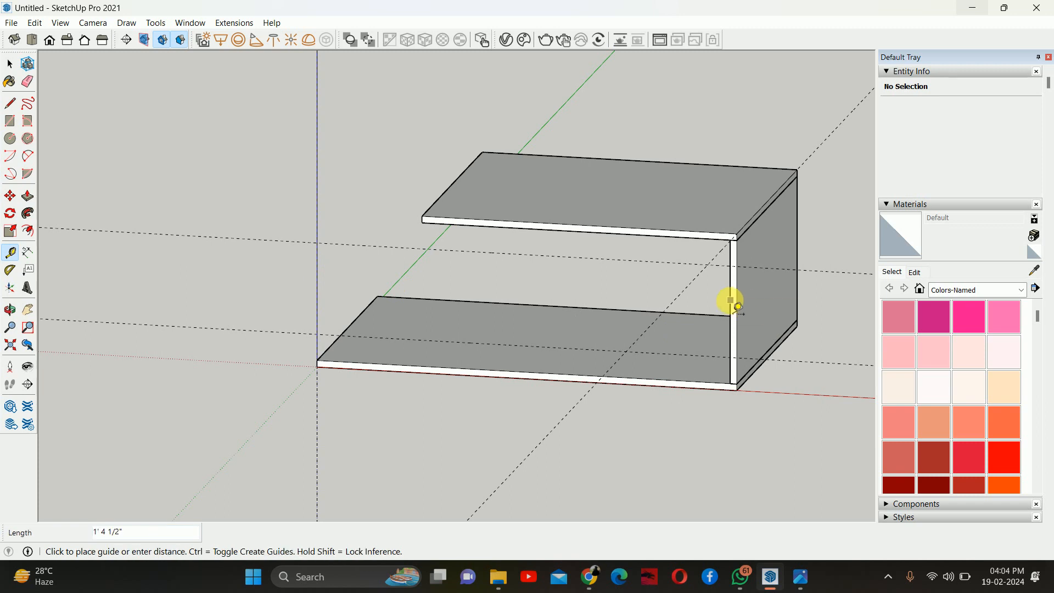
pyautogui.click(634, 295)
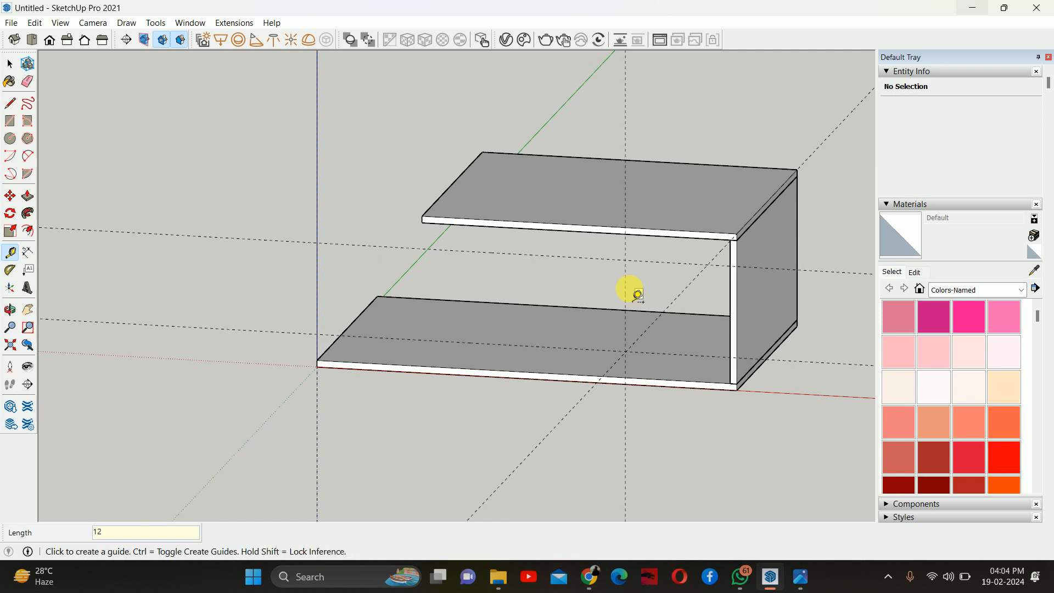
# Step: Draw a 2' 11 1/4" by 10 1/2" front rectangle between the guide lines and make it a group
pyautogui.moveTo(637, 294); pyautogui.dragTo(651, 400, button='middle')
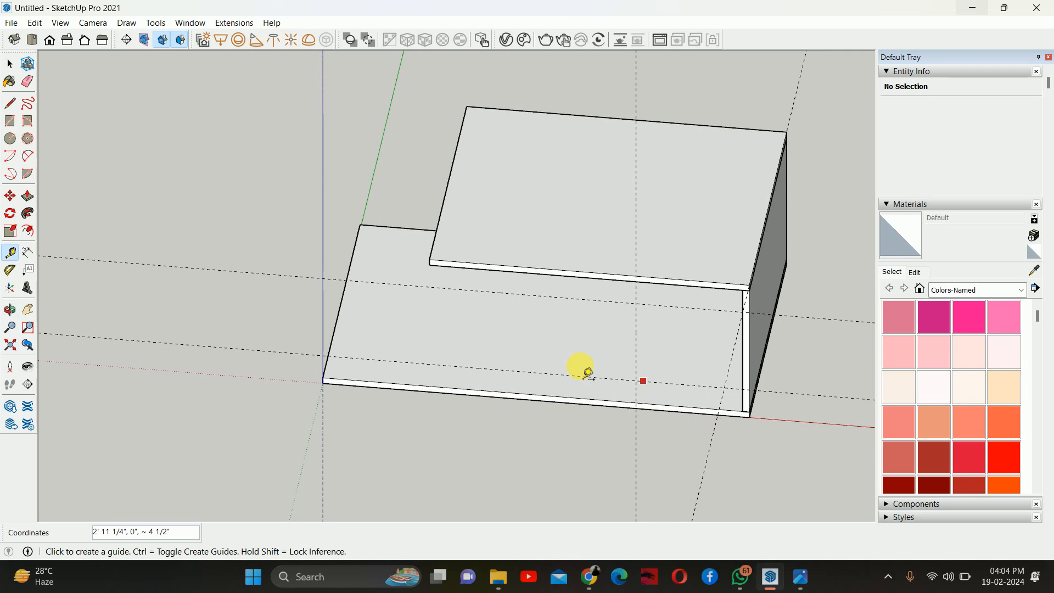
pyautogui.moveTo(462, 349); pyautogui.dragTo(383, 344, button='middle')
pyautogui.press('r')
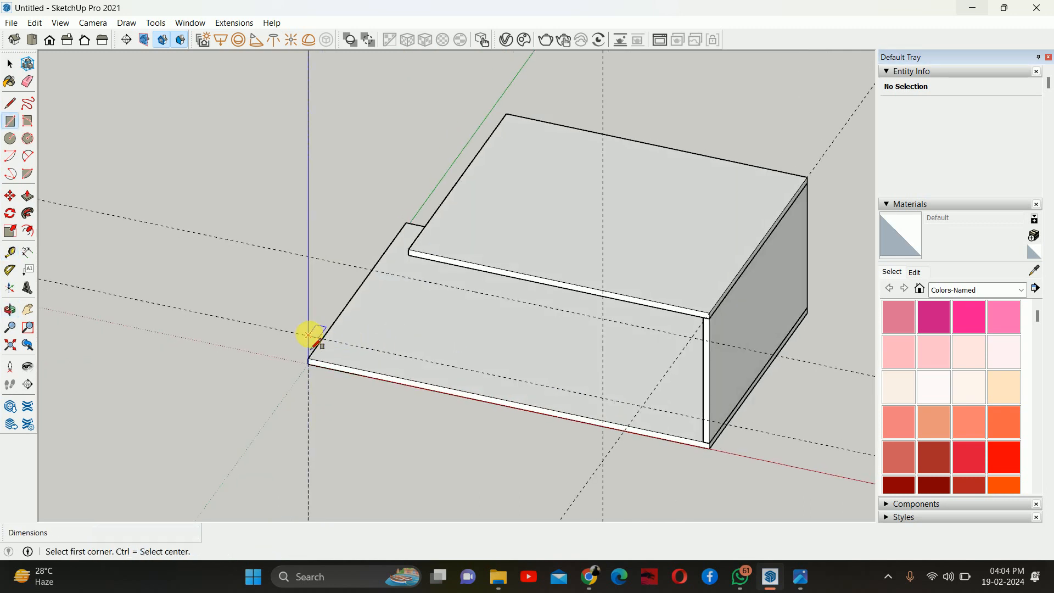
pyautogui.click(308, 334)
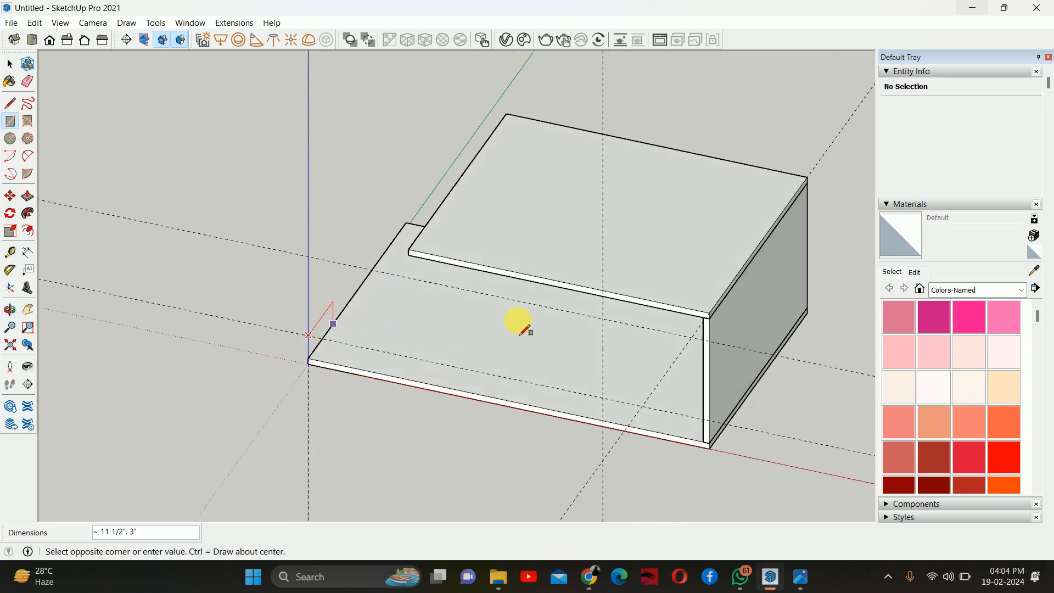
pyautogui.click(602, 322)
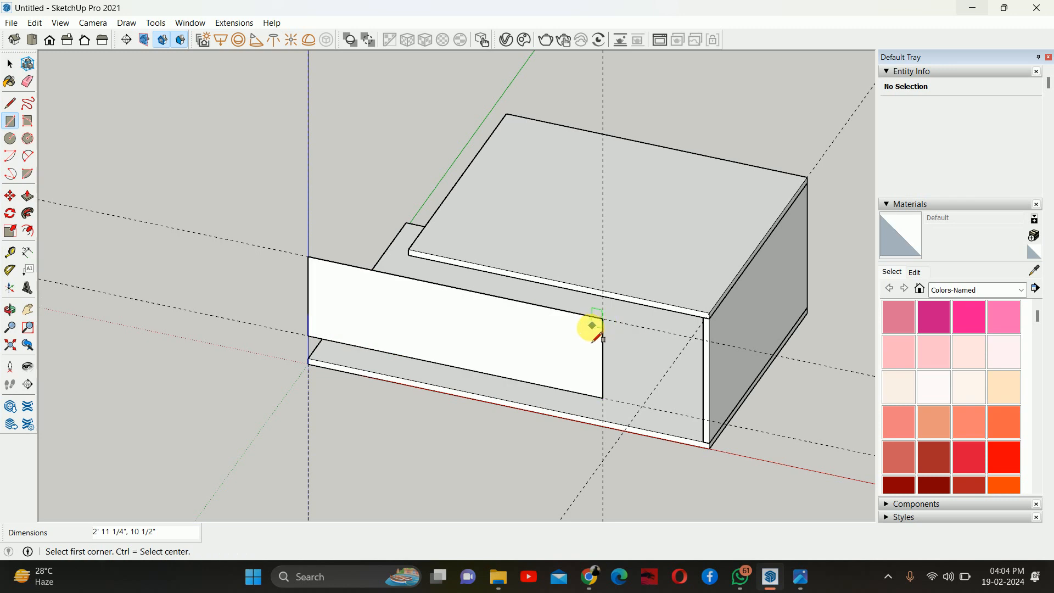
pyautogui.press('space')
pyautogui.doubleClick(535, 351)
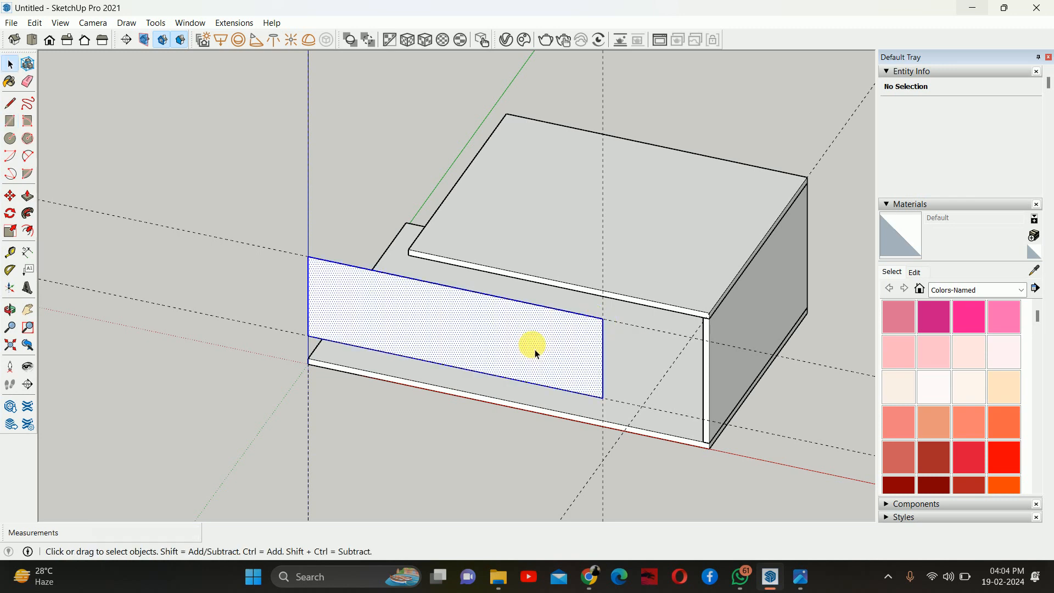
pyautogui.rightClick(533, 343)
pyautogui.click(592, 198)
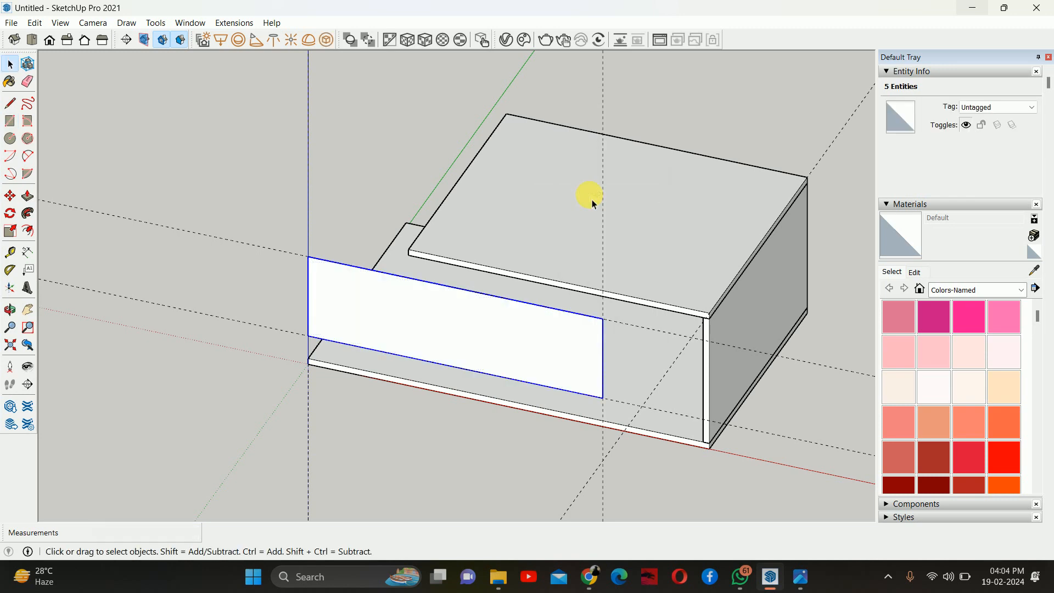
# Step: Open the rectangle's group and Push/Pull its face 2' 6" back to the table's rear edge
pyautogui.doubleClick(518, 336)
pyautogui.press('p')
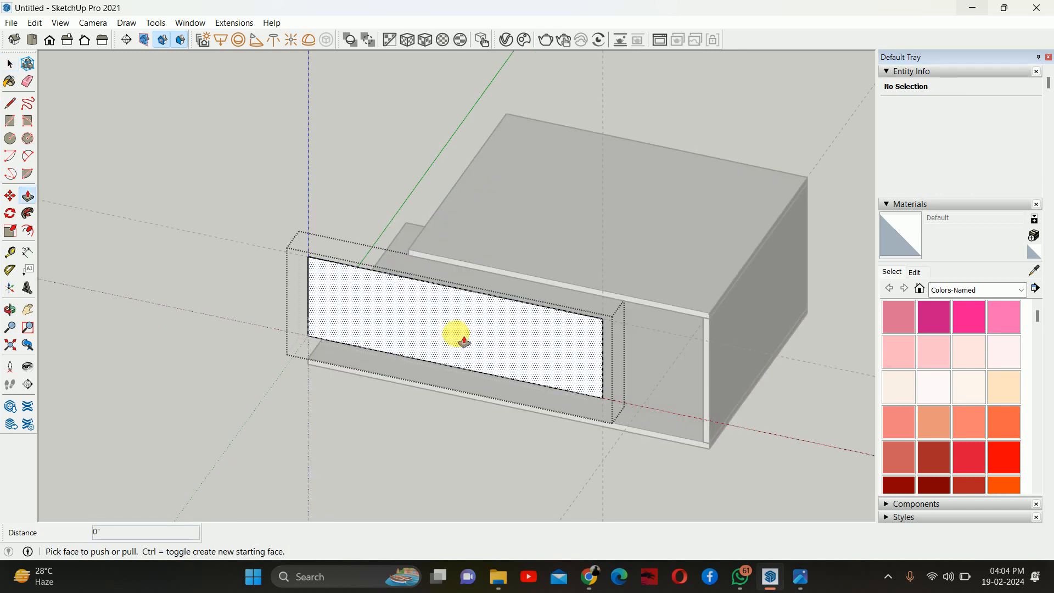
pyautogui.click(501, 353)
pyautogui.press('Return')
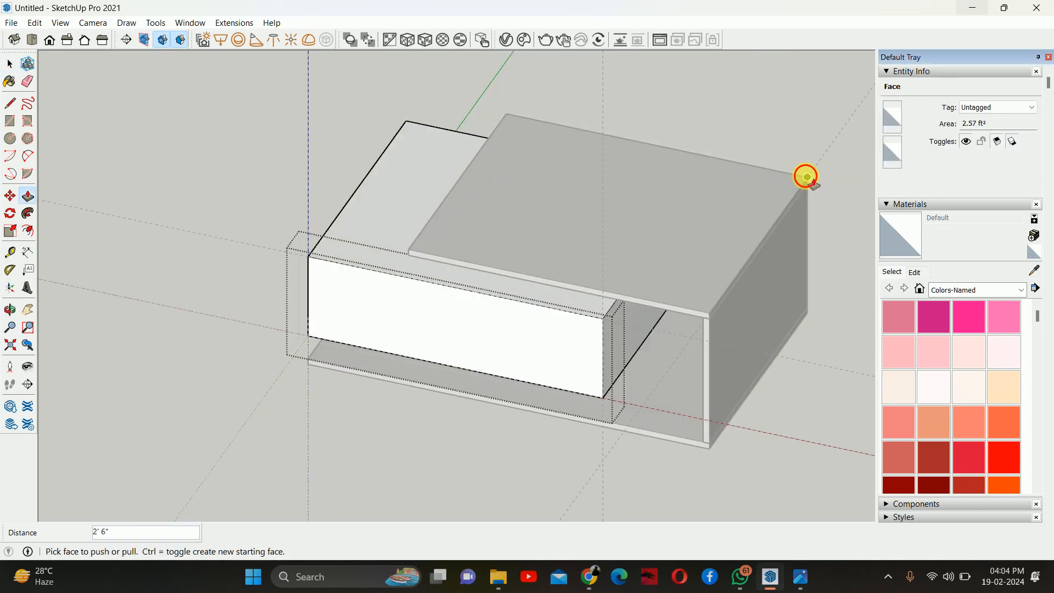
# Step: Offset the box's front face outline inward by 0.75"
pyautogui.moveTo(470, 283); pyautogui.dragTo(429, 281, button='middle')
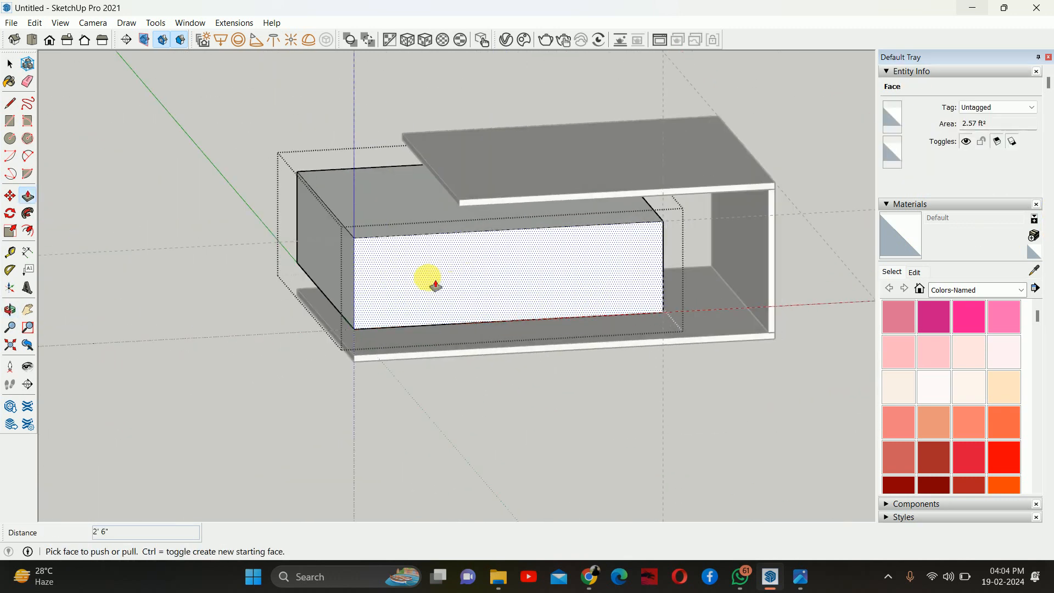
pyautogui.scroll(2, 417, 258)
pyautogui.press('f')
pyautogui.click(416, 247)
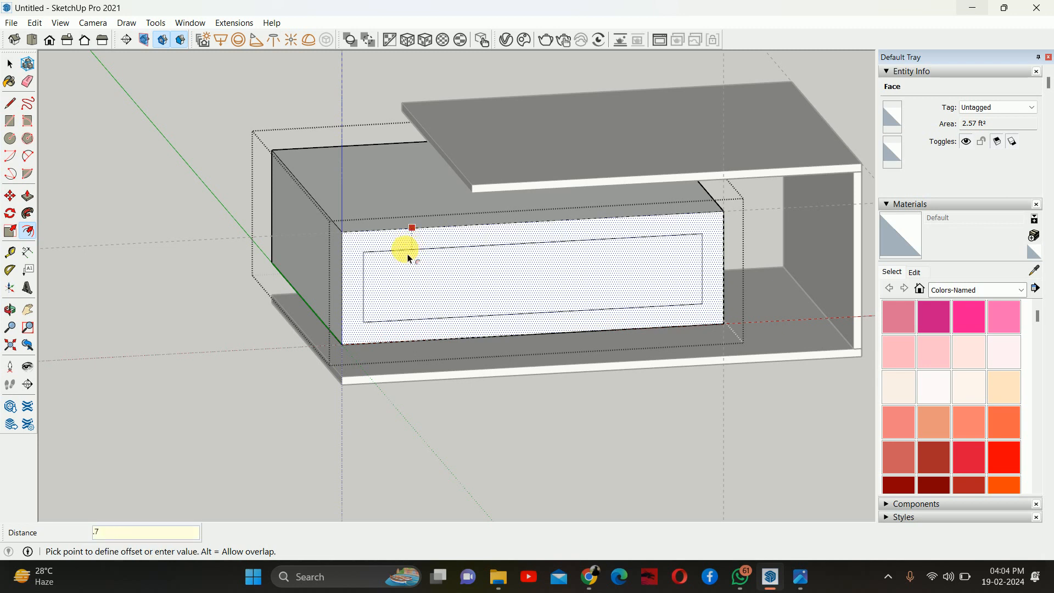
pyautogui.press('Return')
pyautogui.press('space')
# Step: Push the inner front face through to the back of the box to hollow it out, and exit the group
pyautogui.click(405, 262)
pyautogui.press('p')
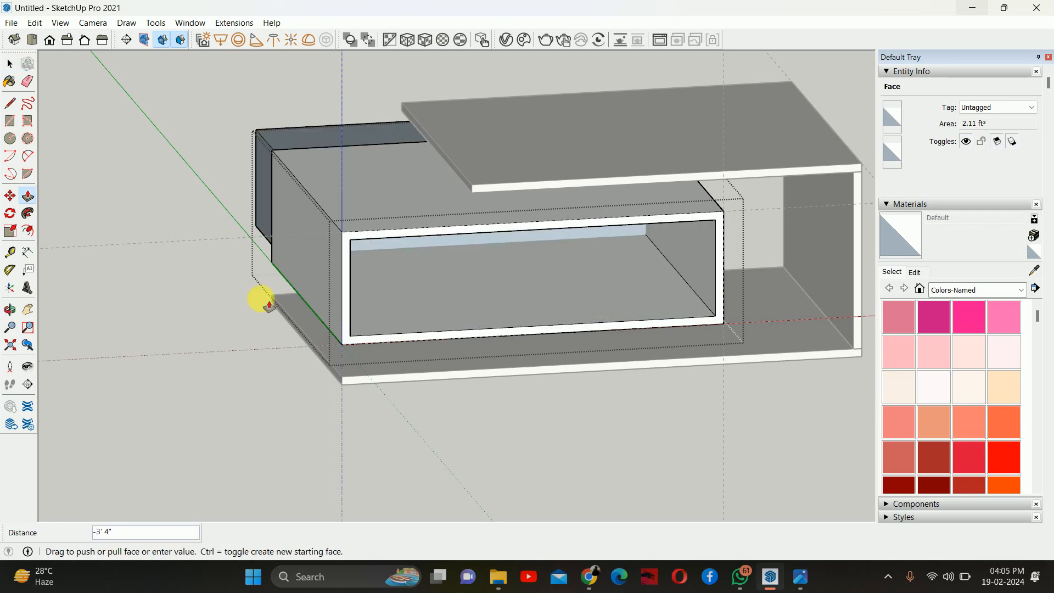
pyautogui.click(306, 299)
pyautogui.moveTo(305, 299); pyautogui.dragTo(364, 278, button='middle')
pyautogui.press('space')
pyautogui.moveTo(778, 265); pyautogui.dragTo(330, 274, button='middle')
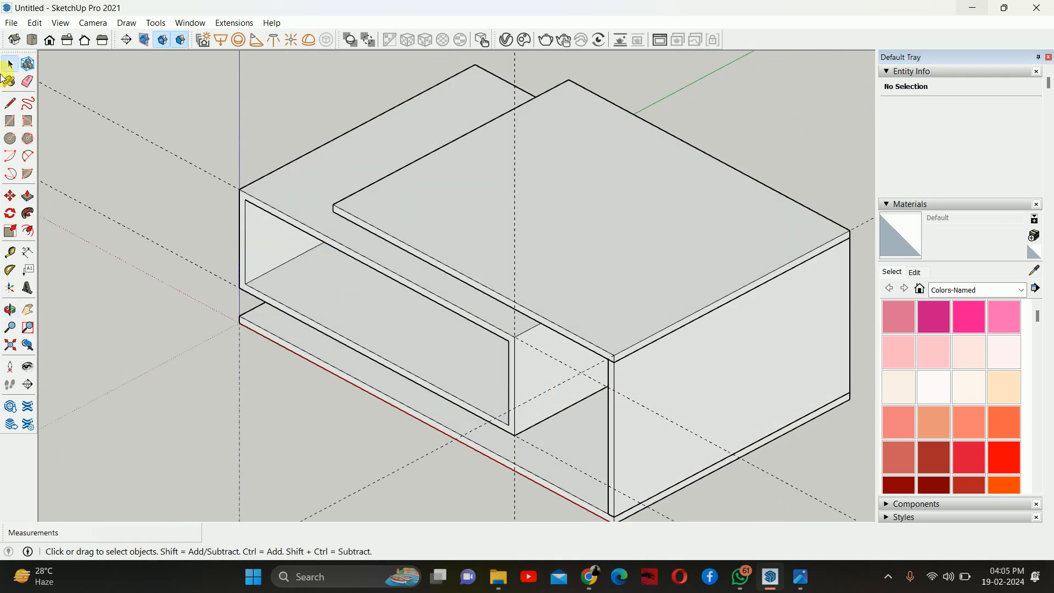
# Step: Delete all guide lines from the model
pyautogui.click(35, 23)
pyautogui.click(69, 143)
pyautogui.moveTo(308, 260); pyautogui.dragTo(420, 252, button='middle')
pyautogui.moveTo(578, 310); pyautogui.dragTo(588, 449, button='middle')
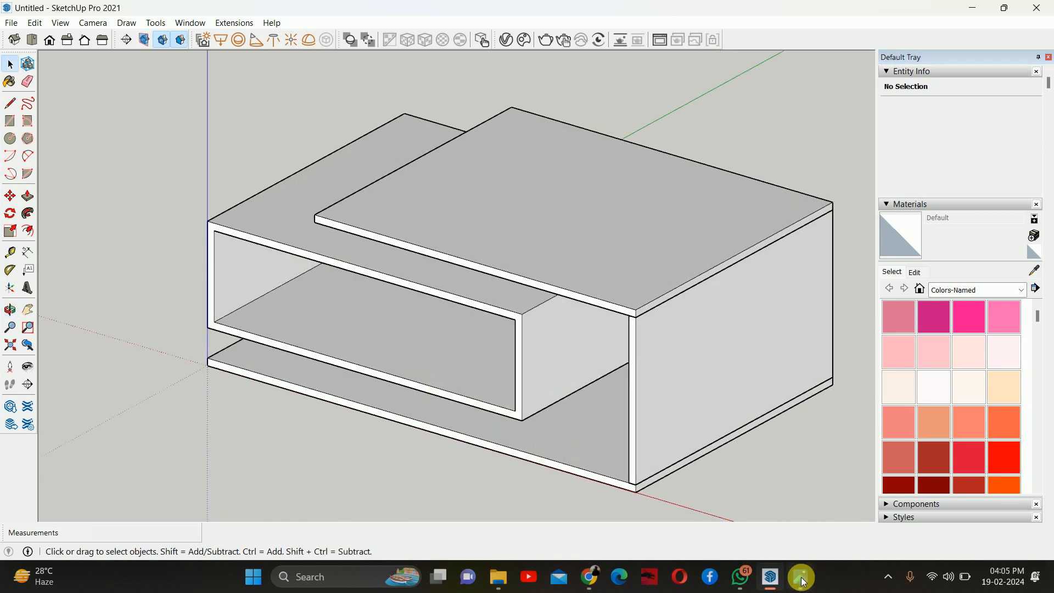
# Step: Try to move the vertical side panel 30" inward under the tabletop, and undo the moves
pyautogui.moveTo(498, 285); pyautogui.dragTo(759, 330, button='middle')
pyautogui.click(744, 319)
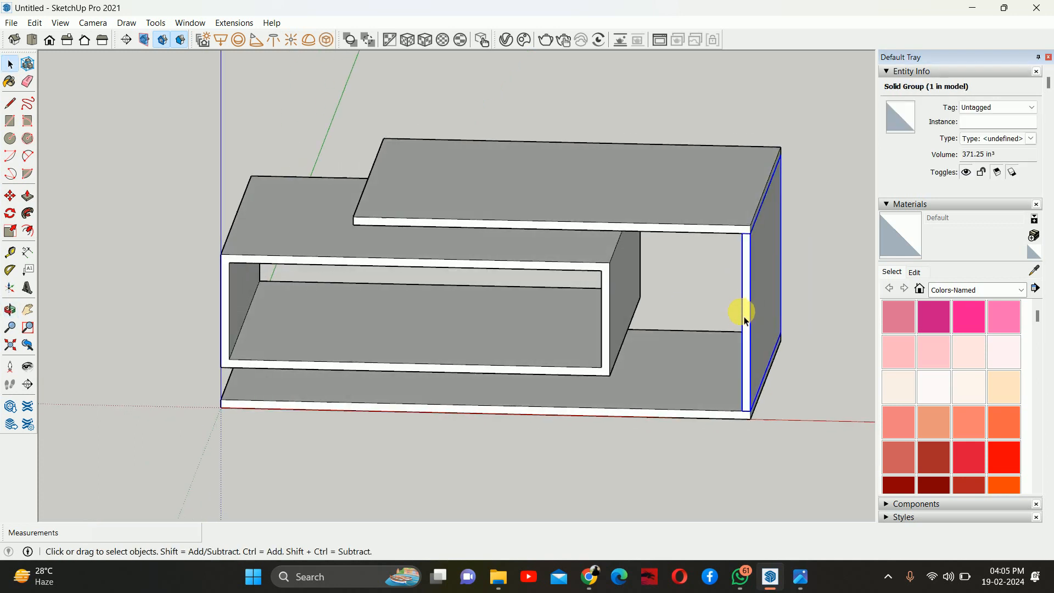
pyautogui.press('m')
pyautogui.click(750, 233)
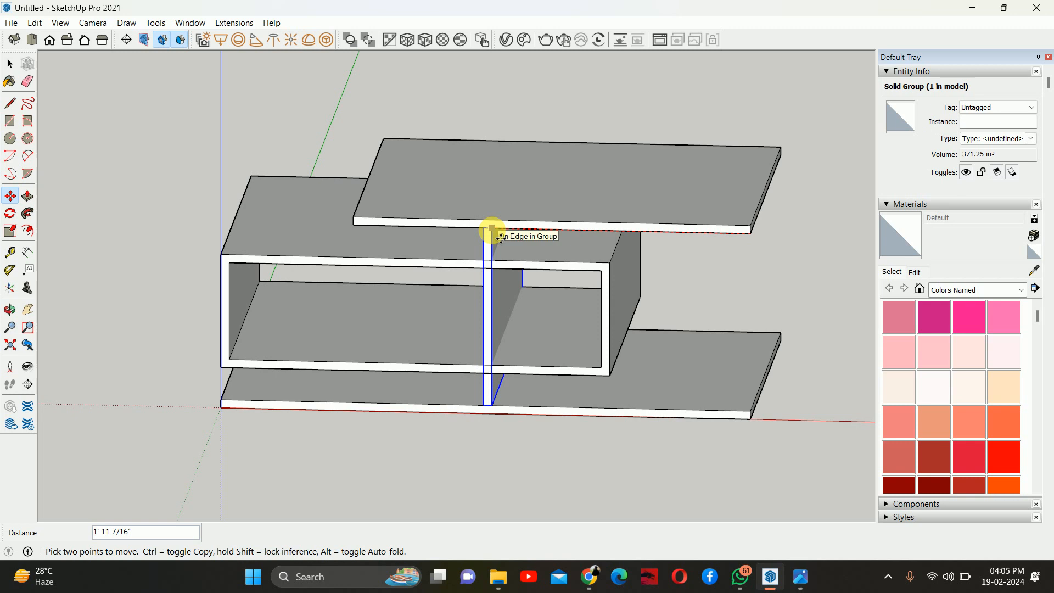
pyautogui.write('30')
pyautogui.press('Return')
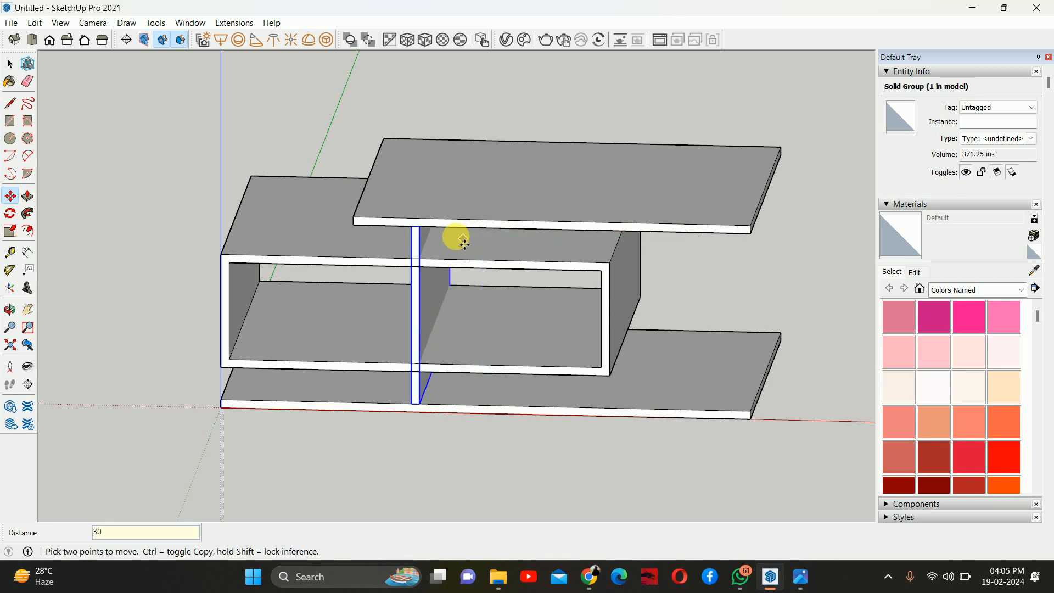
pyautogui.click(421, 225)
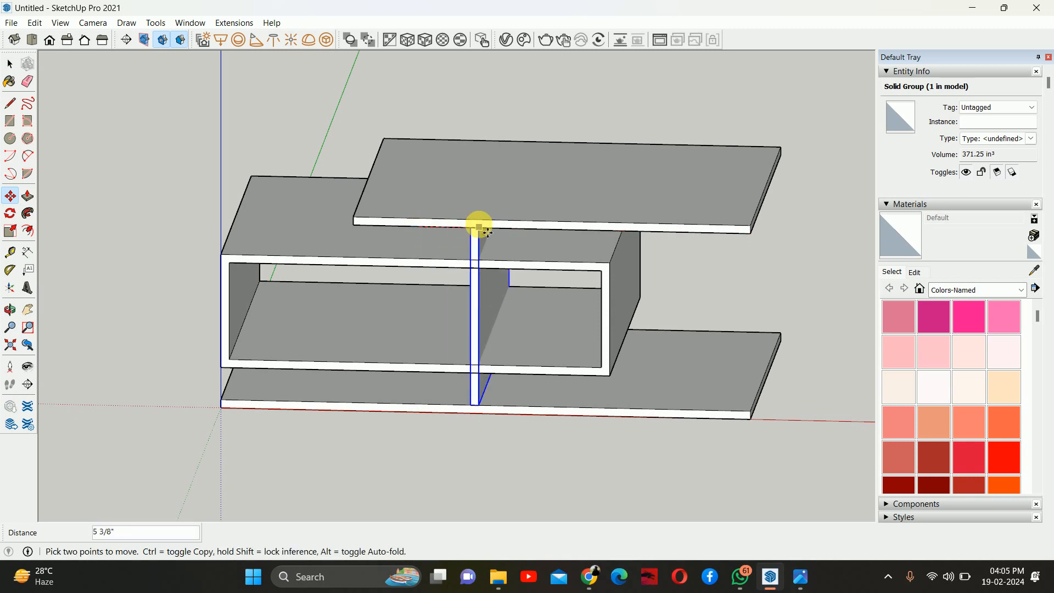
pyautogui.press('Return')
pyautogui.hotkey('ctrl', 'z')
pyautogui.hotkey('ctrl', 'z')
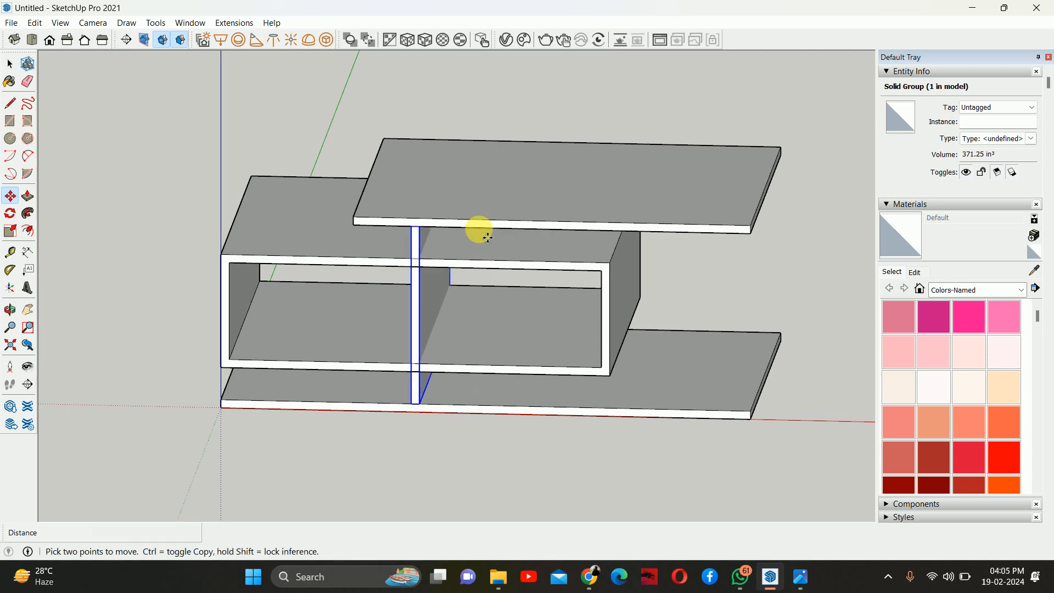
# Step: Copy the vertical side panel 24" inward along the table's length to form a divider under the tabletop
pyautogui.click(748, 237)
pyautogui.press('ctrl')
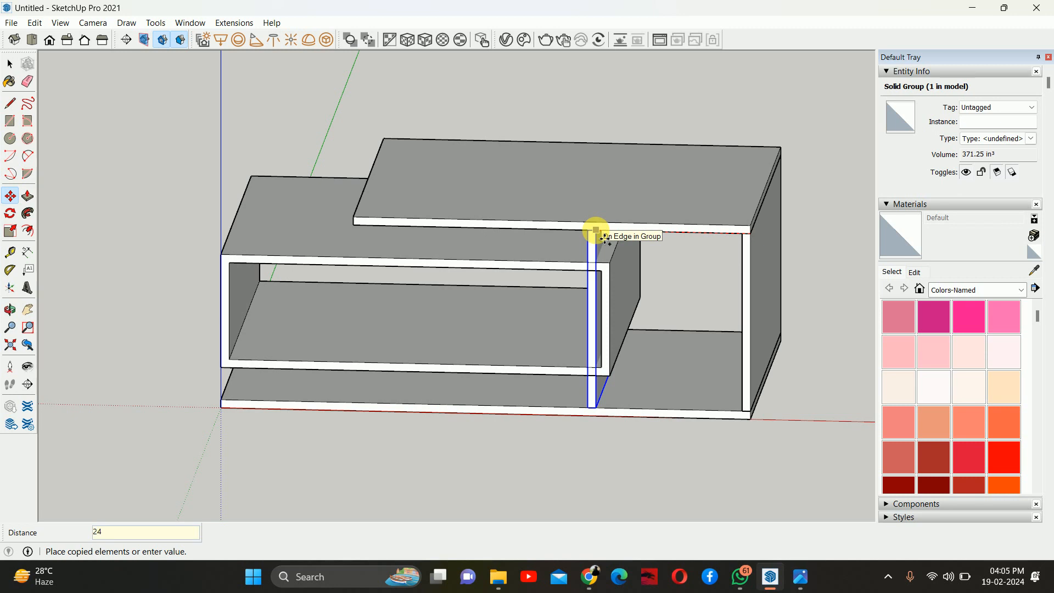
pyautogui.write('24')
pyautogui.press('Return')
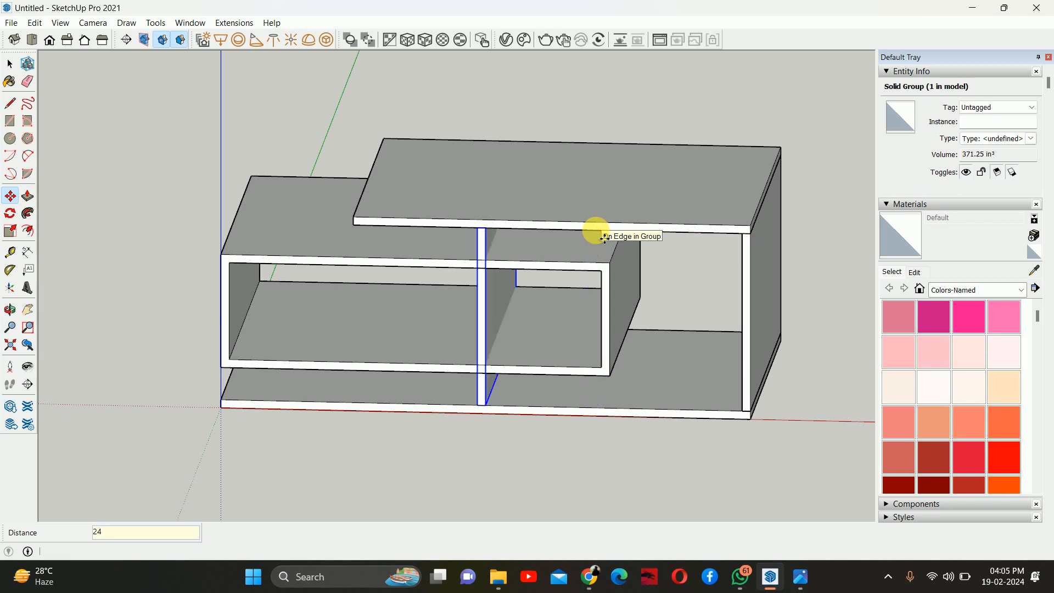
pyautogui.press('space')
# Step: Open the divider's group and draw a 10 1/2" by 3/4" rectangle on its front edge, matching the shelf box's height
pyautogui.moveTo(555, 288); pyautogui.dragTo(501, 238, button='middle')
pyautogui.doubleClick(446, 325)
pyautogui.scroll(2, 427, 316)
pyautogui.press('r')
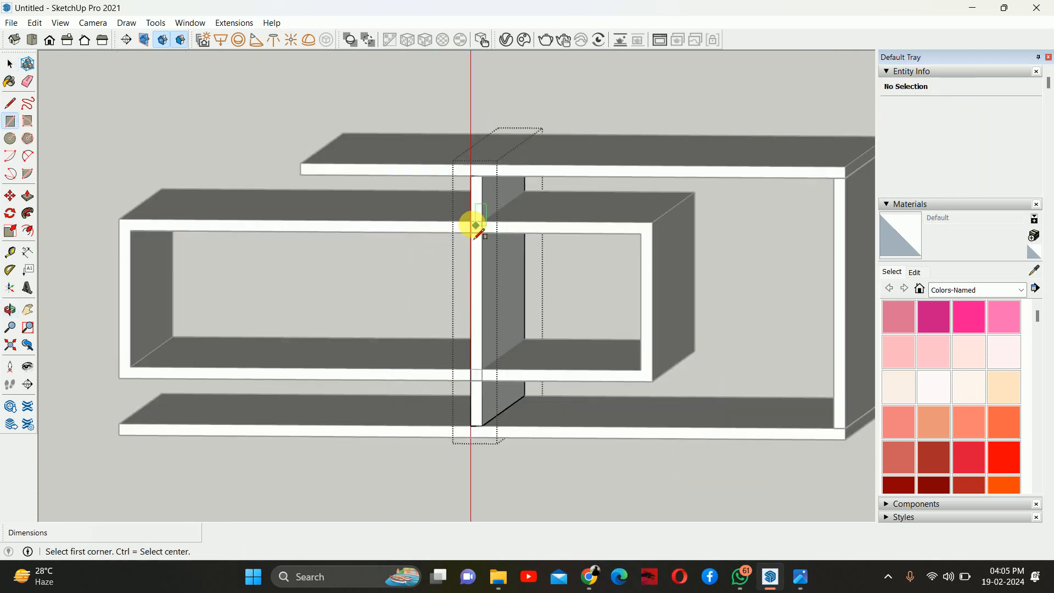
pyautogui.click(470, 221)
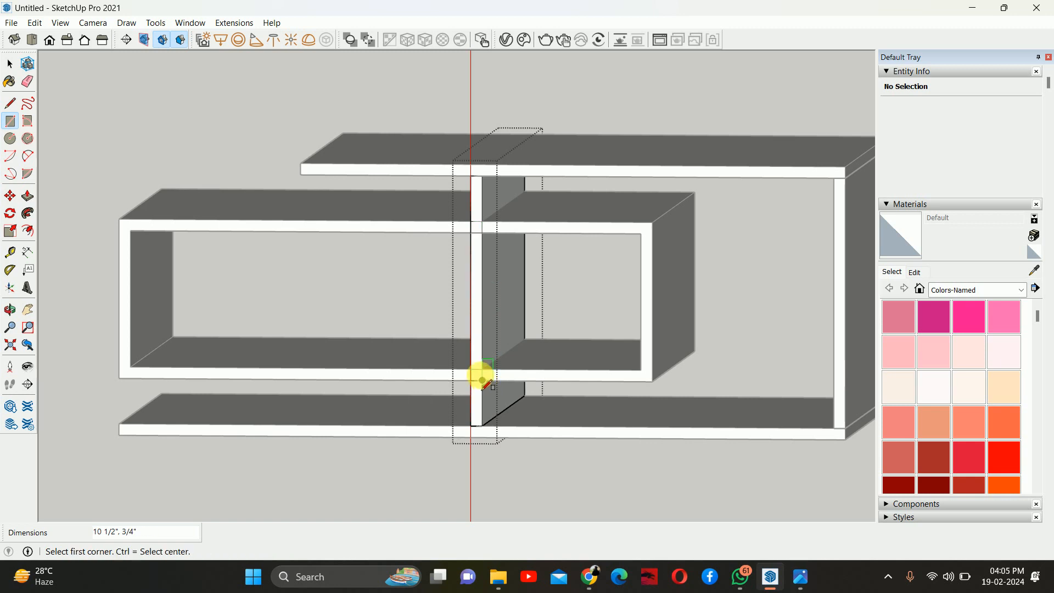
# Step: Push the rectangle 2' 6" through to the rear, cutting the divider away where it crosses the shelf box
pyautogui.moveTo(480, 313); pyautogui.dragTo(378, 353, button='middle')
pyautogui.press('p')
pyautogui.click(430, 324)
pyautogui.press('Escape')
pyautogui.click(428, 322)
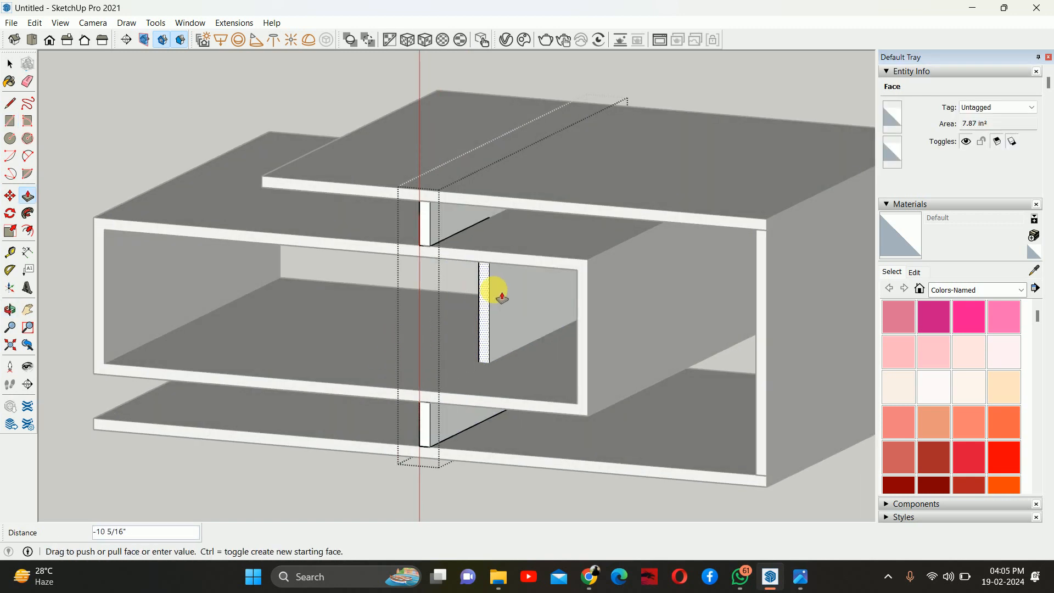
pyautogui.moveTo(700, 268); pyautogui.dragTo(391, 288, button='middle')
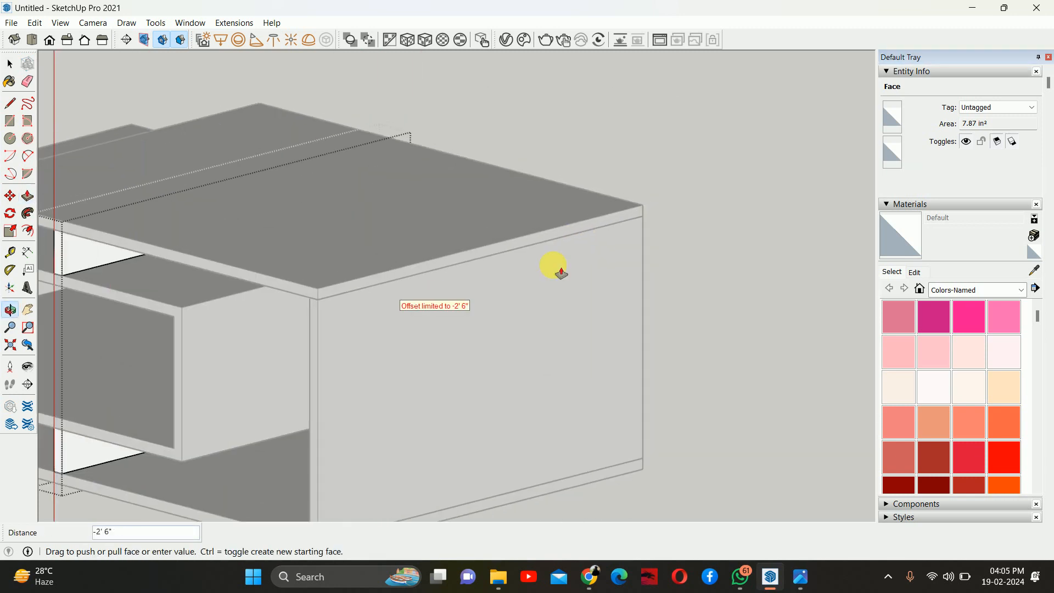
pyautogui.click(642, 216)
# Step: Erase the divider's leftover strip inside the shelf box opening and exit the group
pyautogui.moveTo(640, 216); pyautogui.dragTo(728, 260, button='middle')
pyautogui.scroll(5, 301, 341)
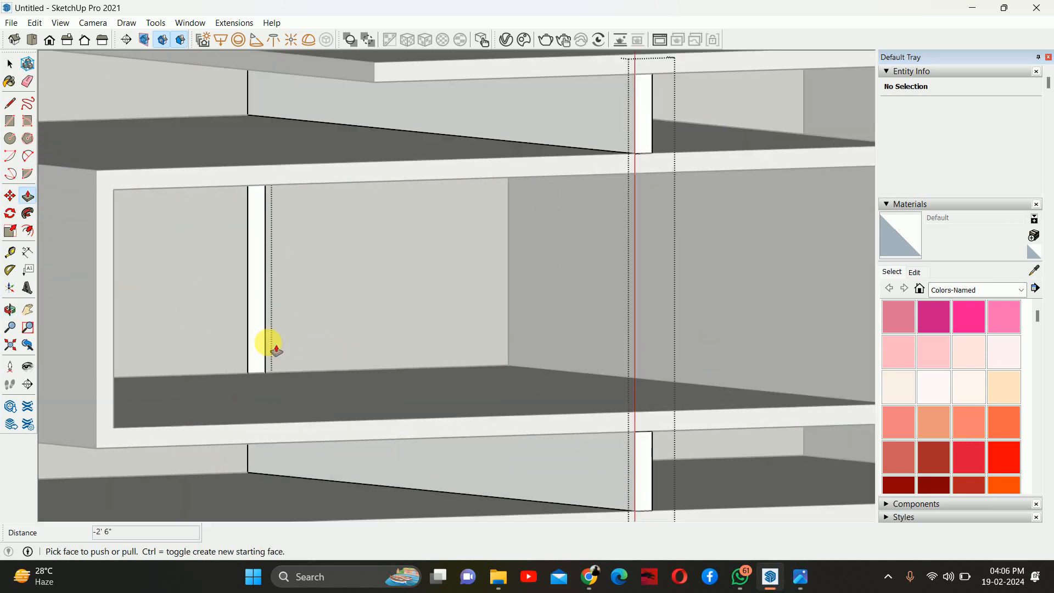
pyautogui.press('e')
pyautogui.scroll(-5, 290, 332)
pyautogui.moveTo(282, 318); pyautogui.dragTo(56, 422, button='middle')
pyautogui.press('space')
pyautogui.press('Escape')
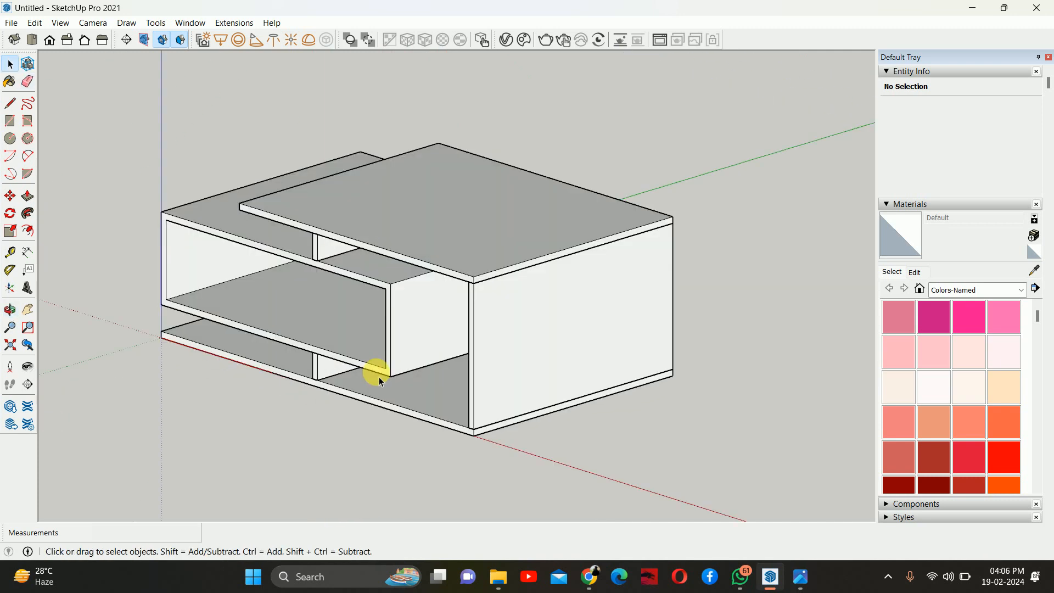
# Step: Check the reference photo, and push the front faces of the divider's upper and lower pieces back by about 6"
pyautogui.click(798, 578)
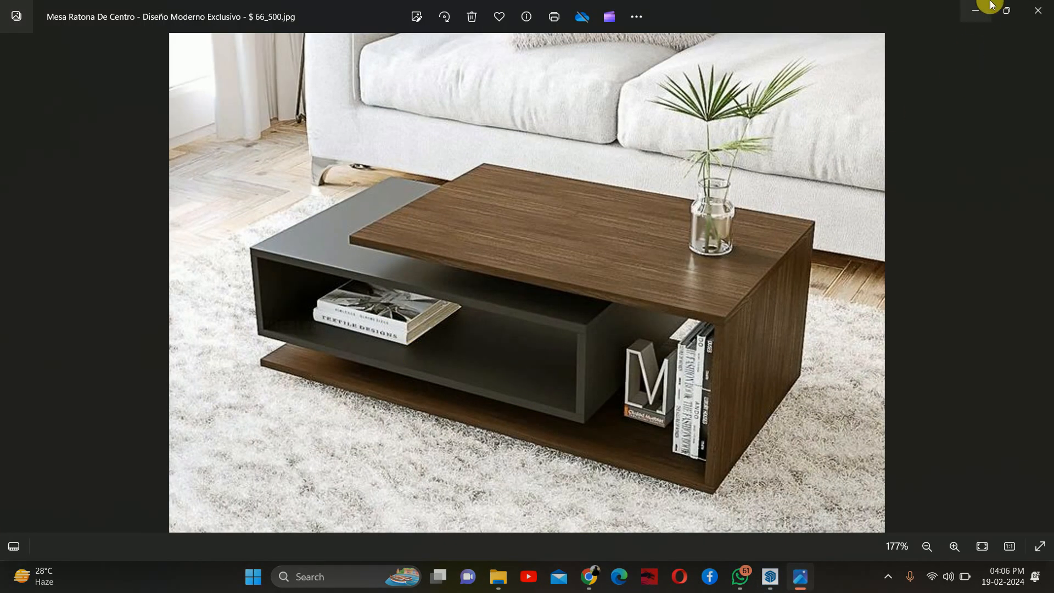
pyautogui.click(971, 11)
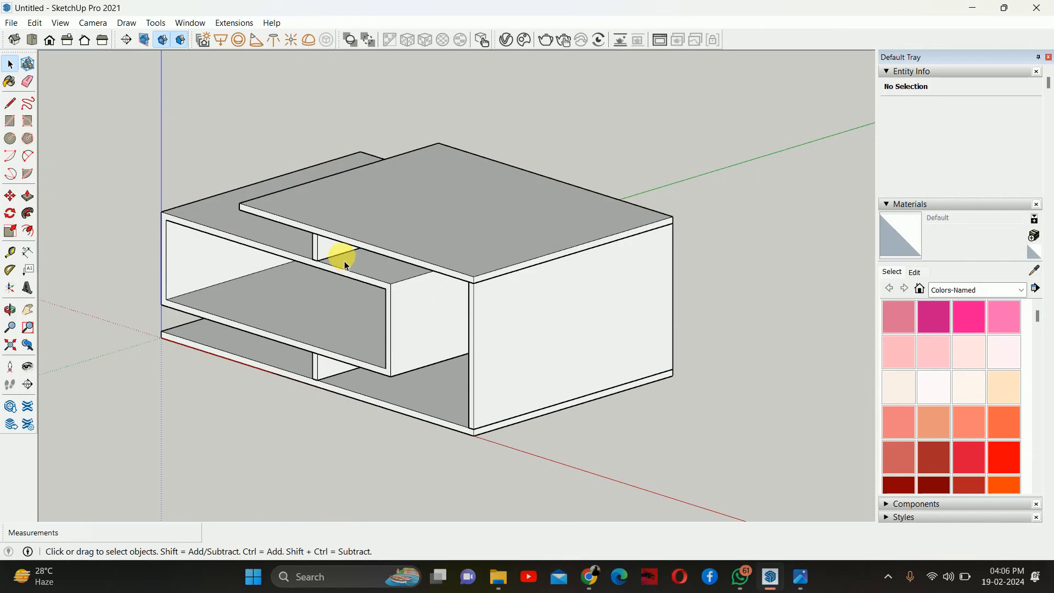
pyautogui.scroll(5, 335, 253)
pyautogui.press('p')
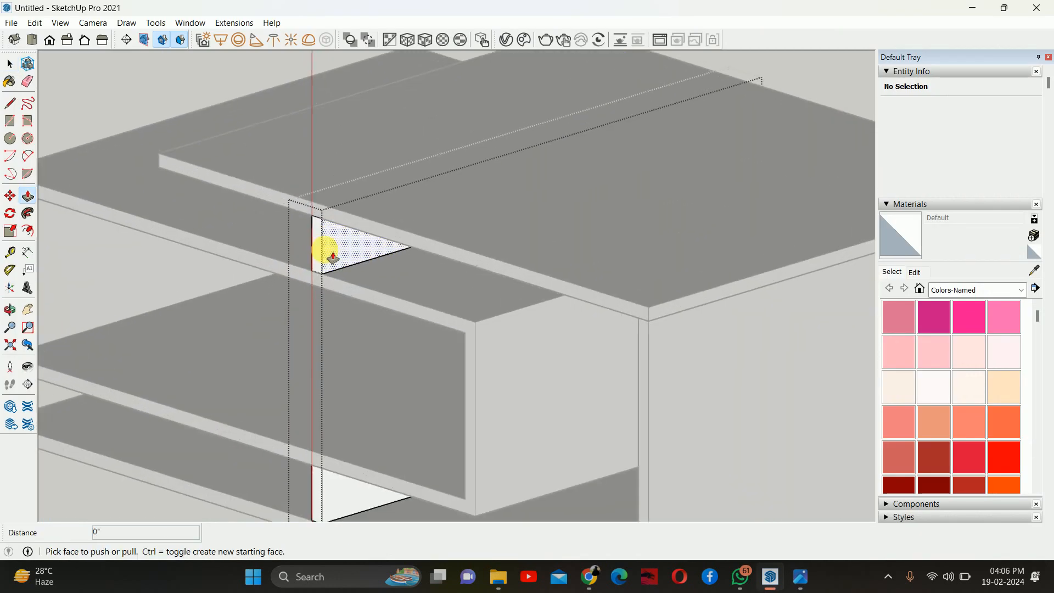
pyautogui.moveTo(327, 256); pyautogui.dragTo(353, 250)
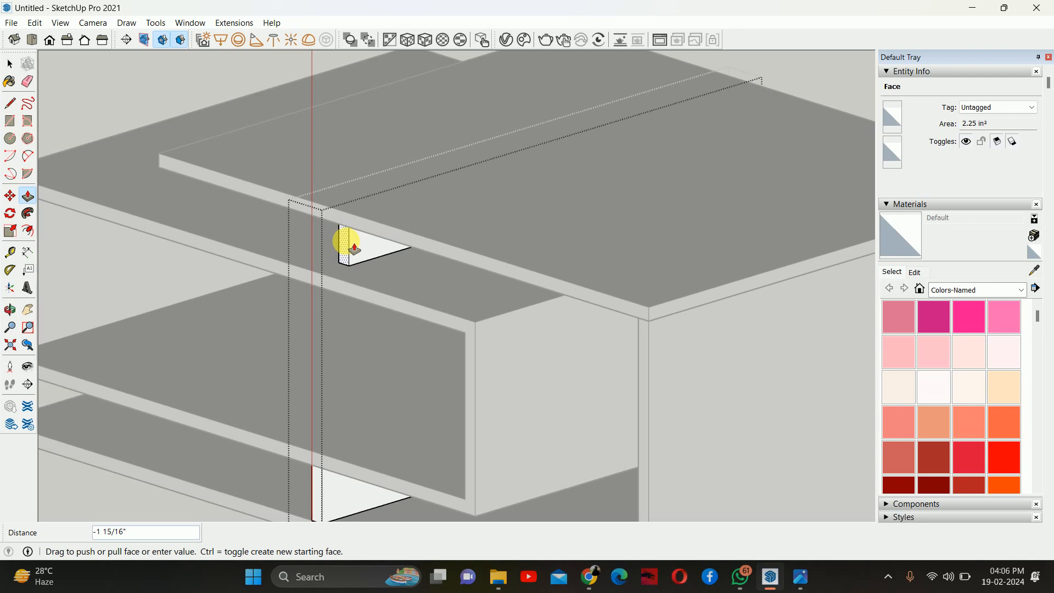
pyautogui.press('Return')
pyautogui.click(323, 483)
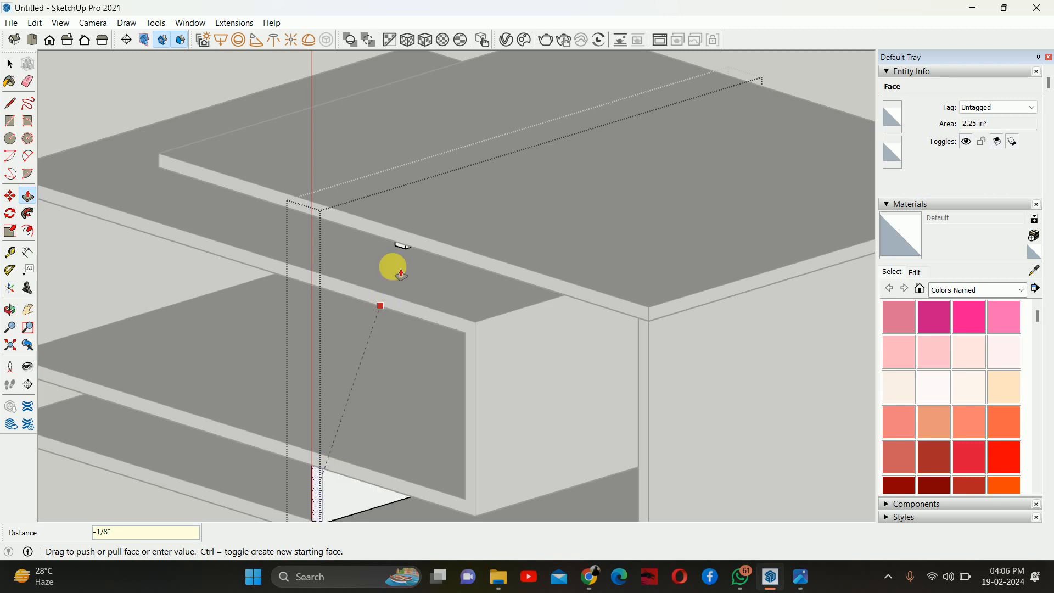
pyautogui.scroll(3, 405, 246)
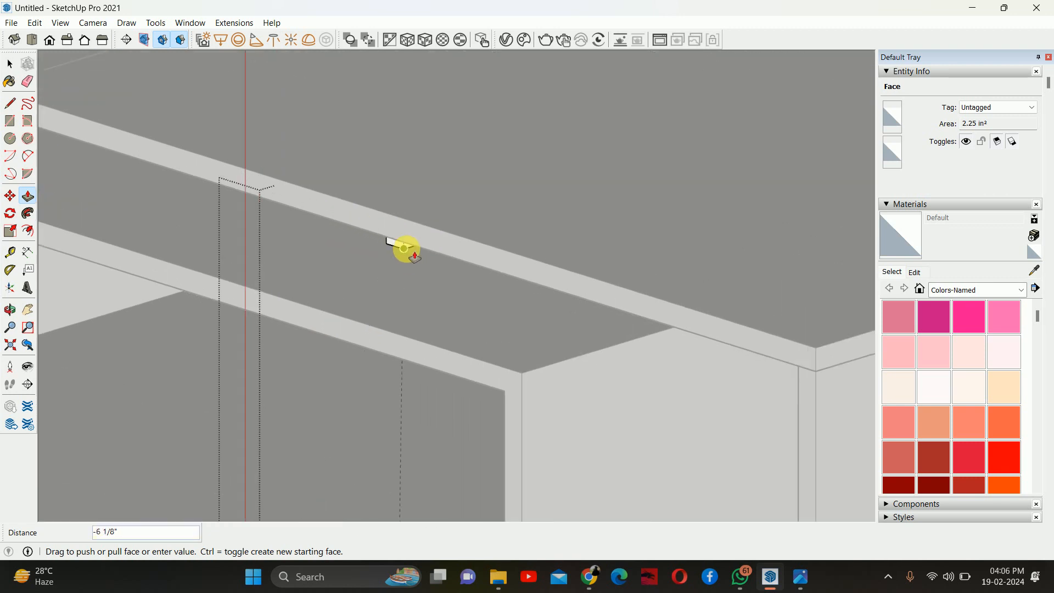
pyautogui.click(405, 247)
# Step: Push the rear faces of the divider's upper and lower pieces inward by the same distance and exit the group
pyautogui.scroll(-6, 374, 283)
pyautogui.moveTo(420, 374); pyautogui.dragTo(197, 381, button='middle')
pyautogui.scroll(5, 607, 412)
pyautogui.click(604, 417)
pyautogui.click(599, 418)
pyautogui.doubleClick(592, 412)
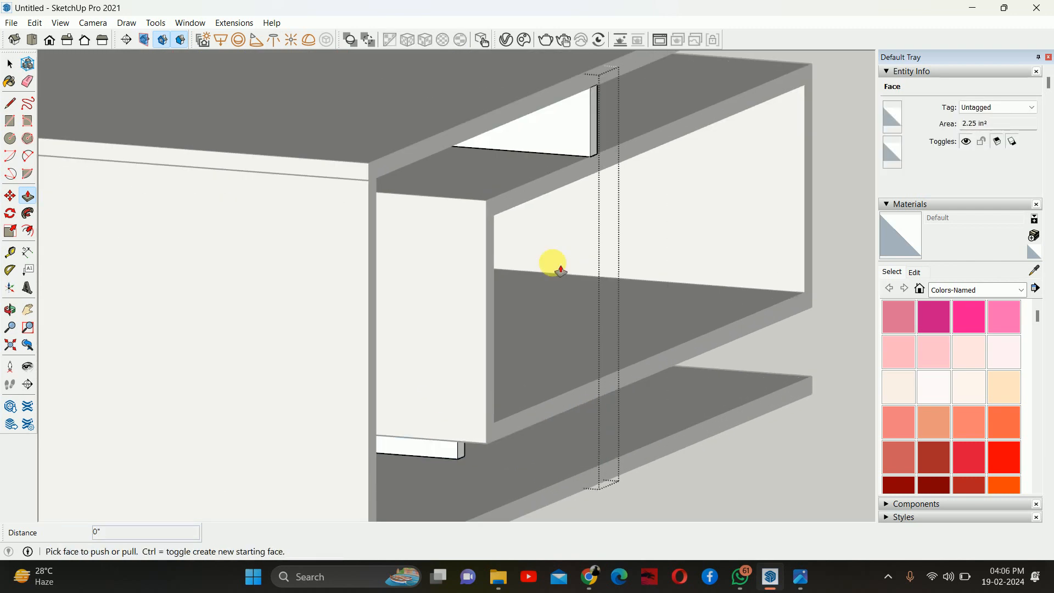
pyautogui.doubleClick(593, 137)
pyautogui.scroll(-1, 552, 165)
pyautogui.moveTo(505, 233); pyautogui.dragTo(165, 301, button='middle')
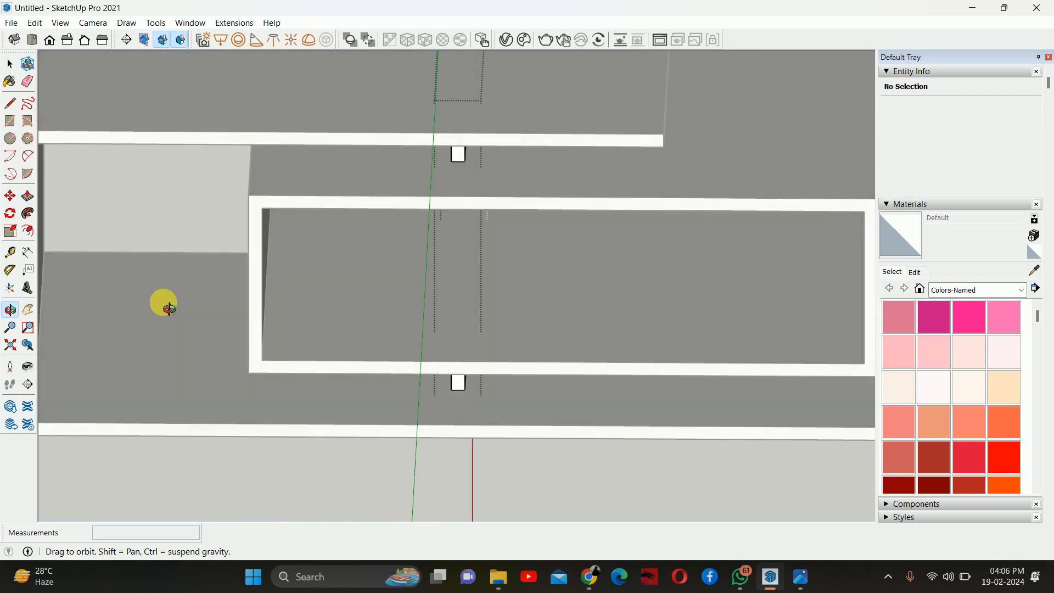
# Step: Copy the shortened divider to the bottom panel's open end, opposite the side panel
pyautogui.scroll(-6, 473, 245)
pyautogui.scroll(3, 475, 306)
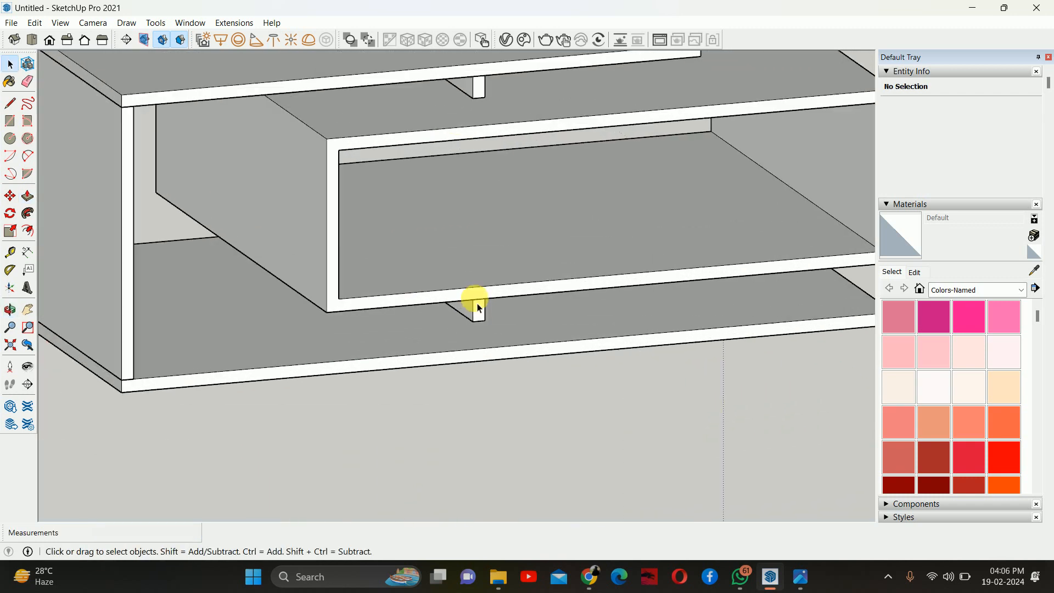
pyautogui.click(475, 306)
pyautogui.moveTo(476, 306)
pyautogui.mouseDown(button='middle')
pyautogui.moveTo(242, 313)
pyautogui.moveTo(488, 314)
pyautogui.mouseUp(button='middle')
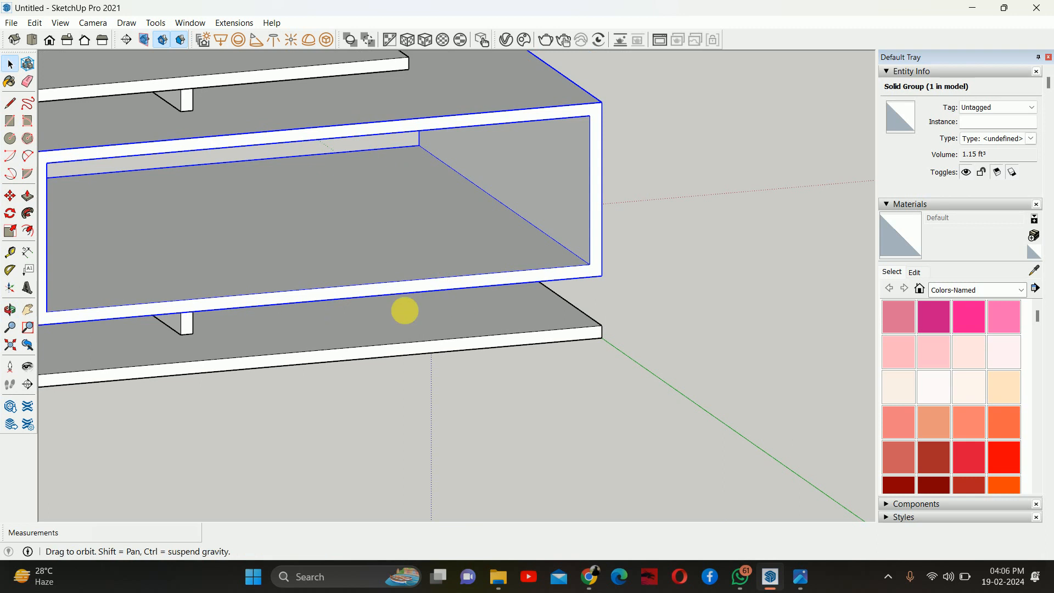
pyautogui.keyDown('shift'); pyautogui.moveTo(313, 314); pyautogui.dragTo(455, 309, button='middle'); pyautogui.keyUp('shift')
pyautogui.scroll(2, 336, 312)
pyautogui.click(319, 321)
pyautogui.press('m')
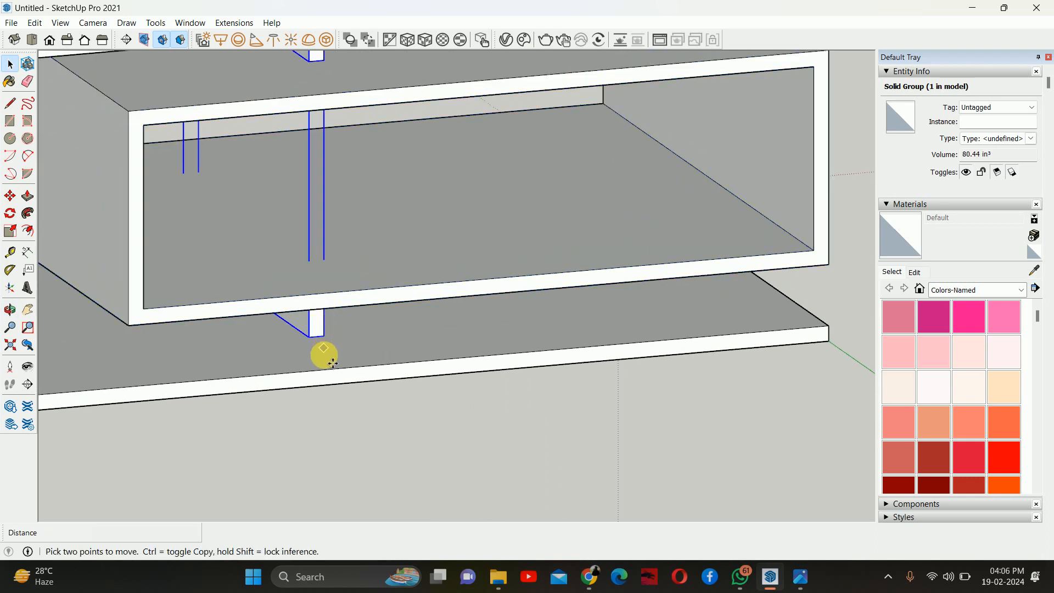
pyautogui.click(325, 336)
pyautogui.press('ctrl')
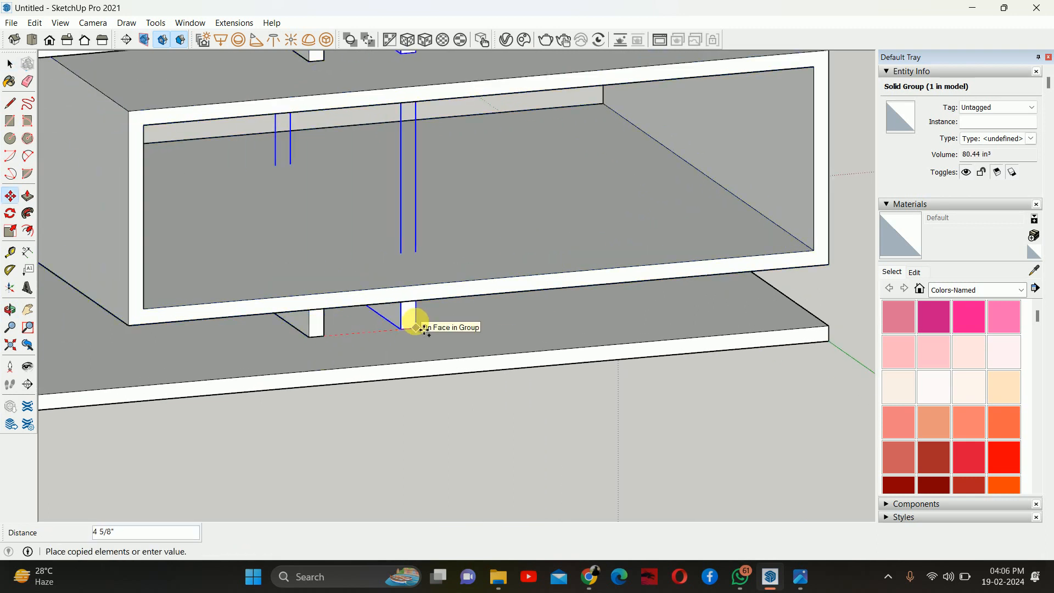
pyautogui.click(829, 334)
# Step: Open the copied divider's group, push its upper piece fully back to remove it, and exit the group
pyautogui.moveTo(803, 319); pyautogui.dragTo(593, 284, button='middle')
pyautogui.scroll(2, 657, 300)
pyautogui.moveTo(785, 252); pyautogui.dragTo(710, 269, button='middle')
pyautogui.scroll(-3, 708, 269)
pyautogui.moveTo(642, 240); pyautogui.dragTo(647, 181, button='middle')
pyautogui.scroll(2, 650, 188)
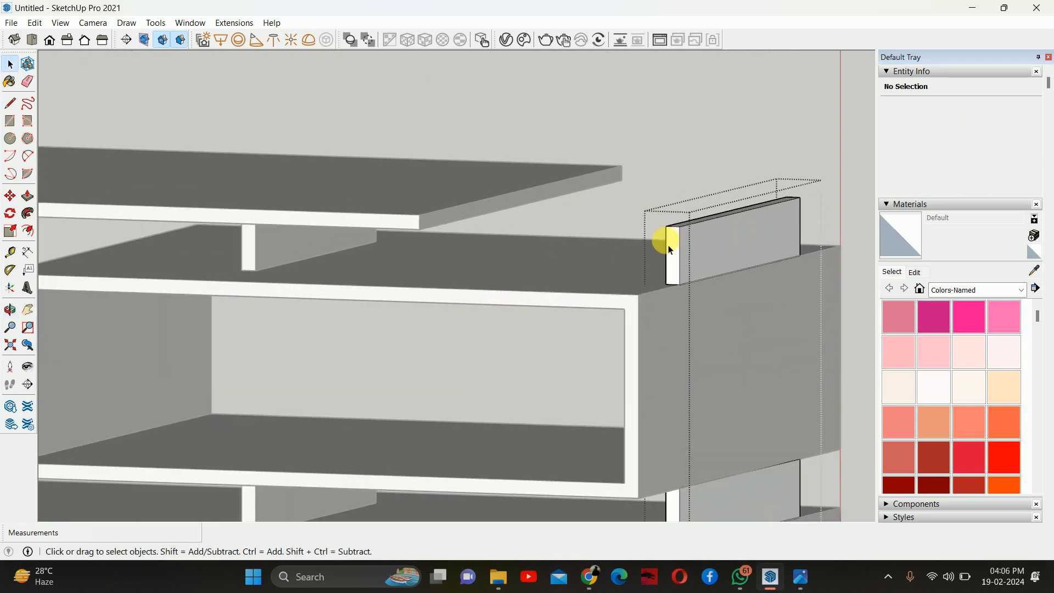
pyautogui.press('p')
pyautogui.moveTo(682, 256); pyautogui.dragTo(807, 215)
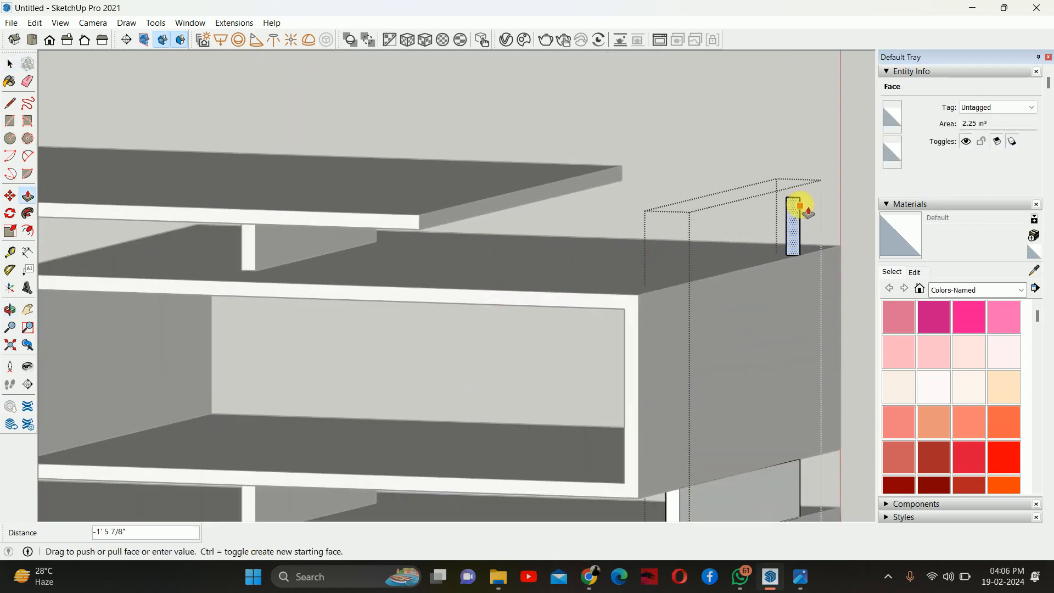
pyautogui.click(800, 198)
pyautogui.press('space')
pyautogui.scroll(-3, 757, 214)
pyautogui.click(730, 219)
# Step: Draw a rectangle from the shelf box's lower corner to the side panel's upper inner corner under the tabletop
pyautogui.moveTo(717, 374); pyautogui.dragTo(165, 428, button='middle')
pyautogui.moveTo(466, 415); pyautogui.dragTo(573, 335, button='middle')
pyautogui.moveTo(545, 254); pyautogui.dragTo(463, 260, button='middle')
pyautogui.press('r')
pyautogui.moveTo(537, 278); pyautogui.dragTo(569, 281, button='middle')
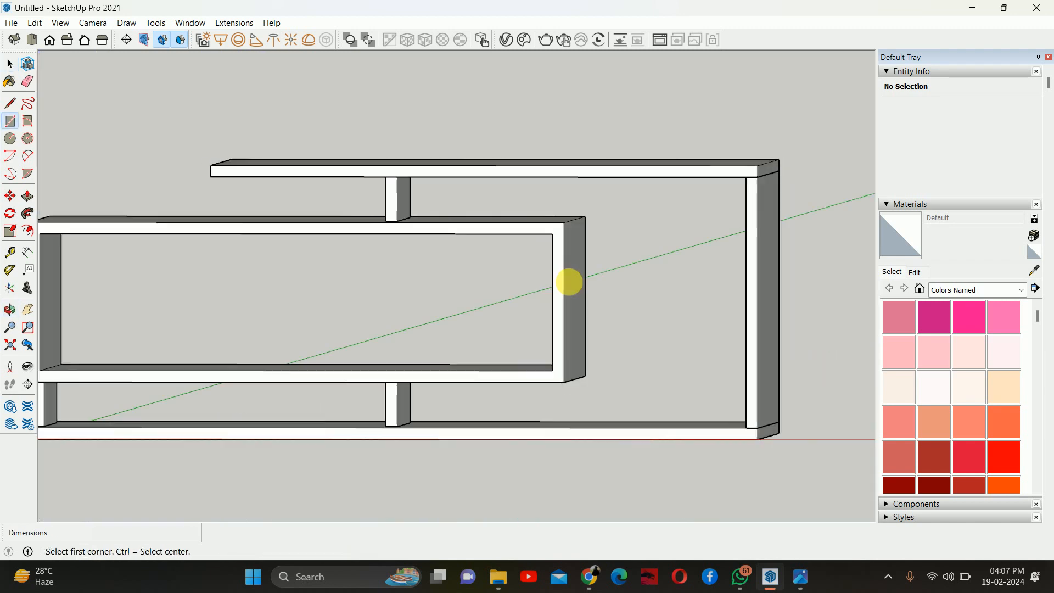
pyautogui.click(564, 382)
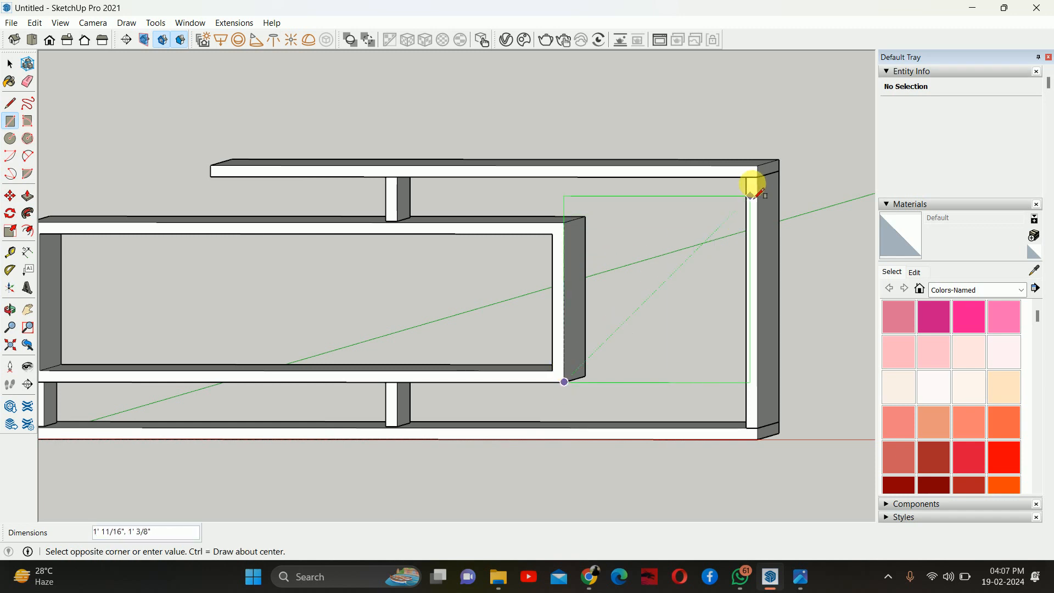
pyautogui.click(748, 176)
# Step: Select the new rectangle with its edges and make it a group
pyautogui.moveTo(706, 219); pyautogui.dragTo(733, 242, button='middle')
pyautogui.press('space')
pyautogui.doubleClick(733, 244)
pyautogui.rightClick(735, 245)
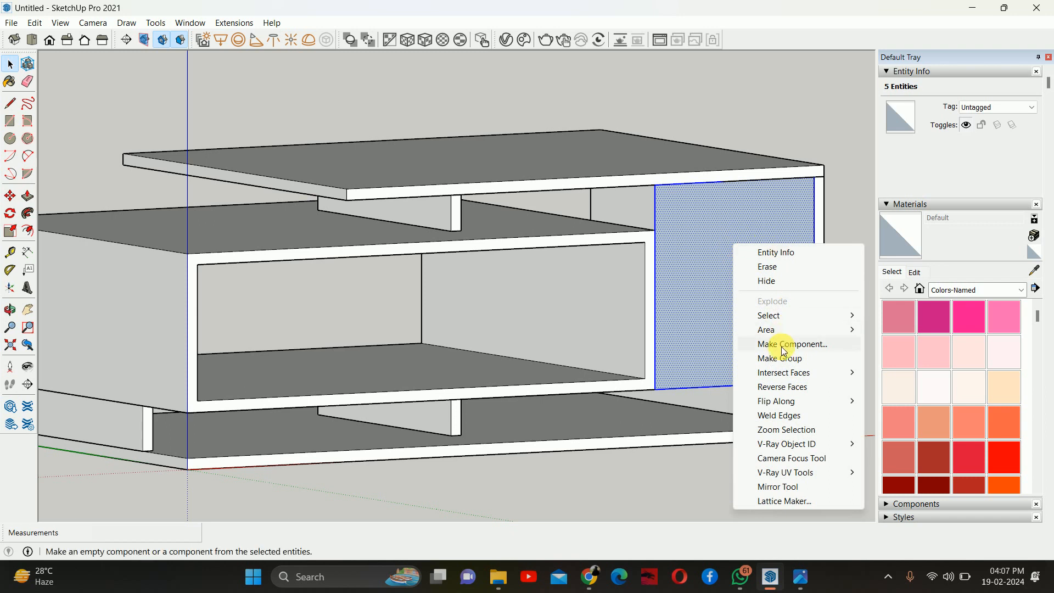
pyautogui.click(750, 358)
# Step: Open the rectangle's group and Push/Pull its face to a 0.75" thickness
pyautogui.moveTo(724, 294); pyautogui.dragTo(734, 300, button='middle')
pyautogui.press('p')
pyautogui.click(717, 284)
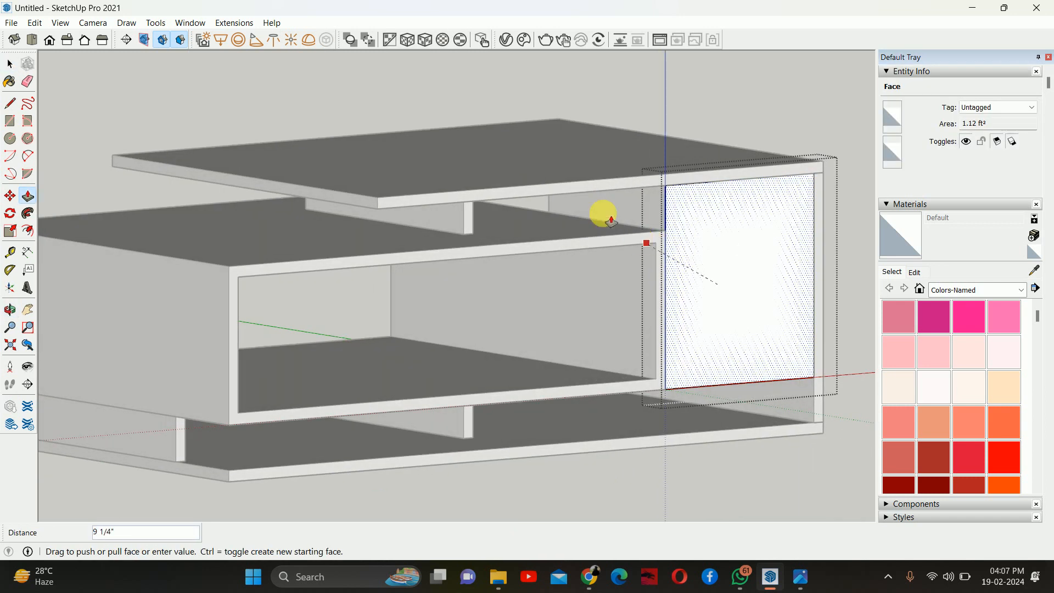
pyautogui.click(583, 233)
pyautogui.write('.75')
pyautogui.press('Return')
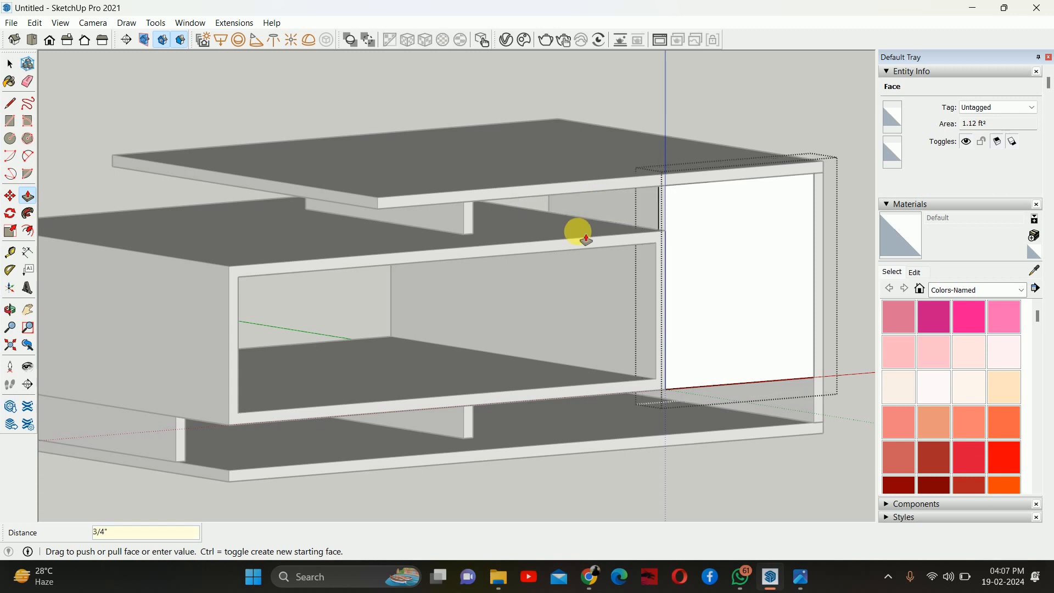
# Step: Extend the new panel's underside down to the table's bottom panel and exit the group
pyautogui.scroll(2, 732, 426)
pyautogui.moveTo(642, 357); pyautogui.dragTo(620, 241, button='middle')
pyautogui.scroll(2, 659, 336)
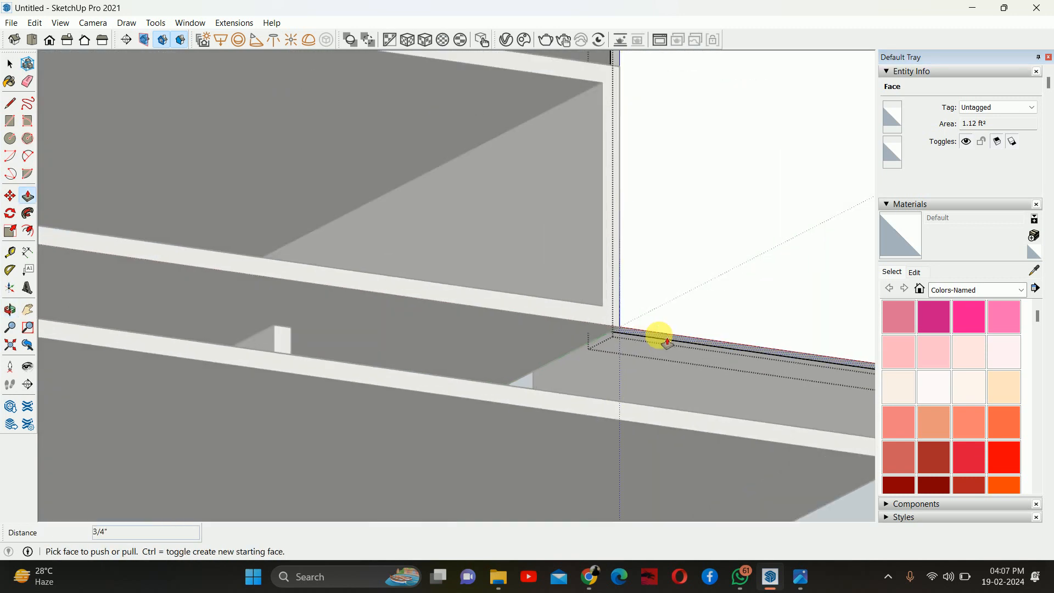
pyautogui.click(630, 336)
pyautogui.moveTo(586, 406); pyautogui.dragTo(726, 494, button='middle')
pyautogui.press('space')
pyautogui.scroll(-2, 549, 338)
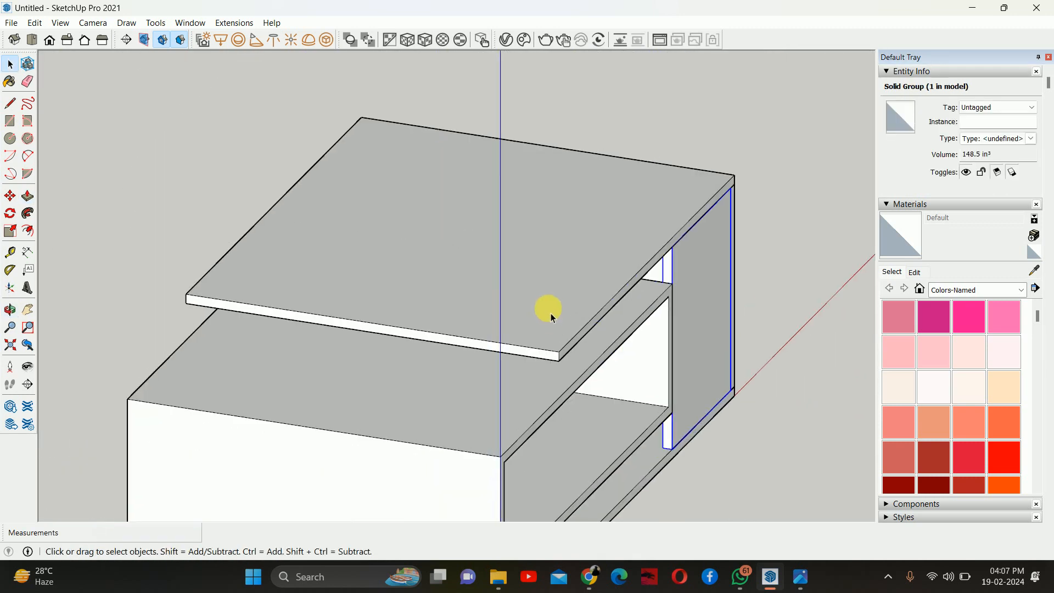
# Step: Measure across the tabletop along the green axis and move the selected closing panel 15" inward in that direction
pyautogui.press('t')
pyautogui.click(621, 287)
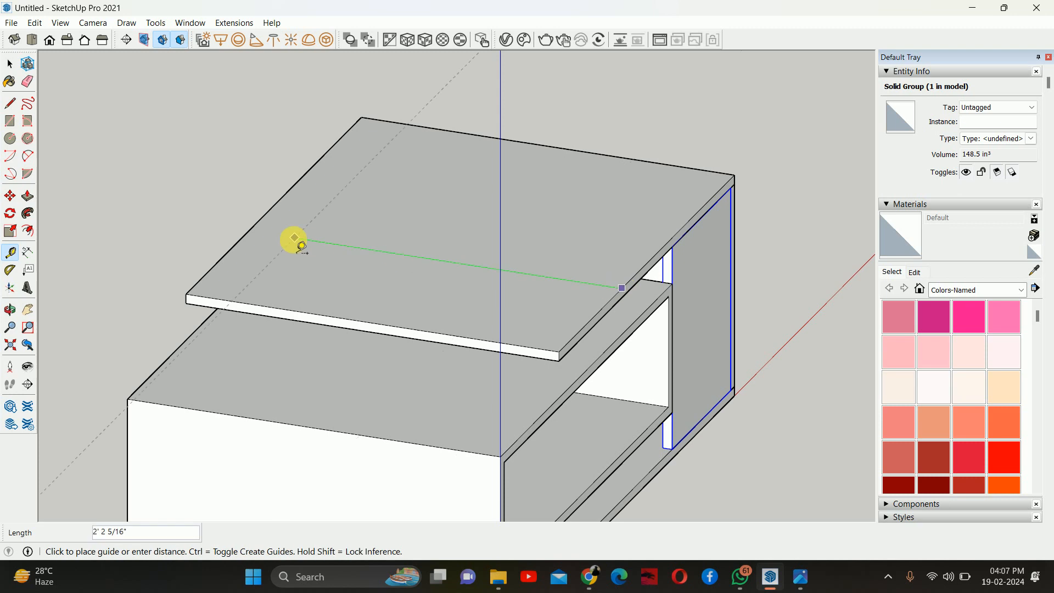
pyautogui.press('space')
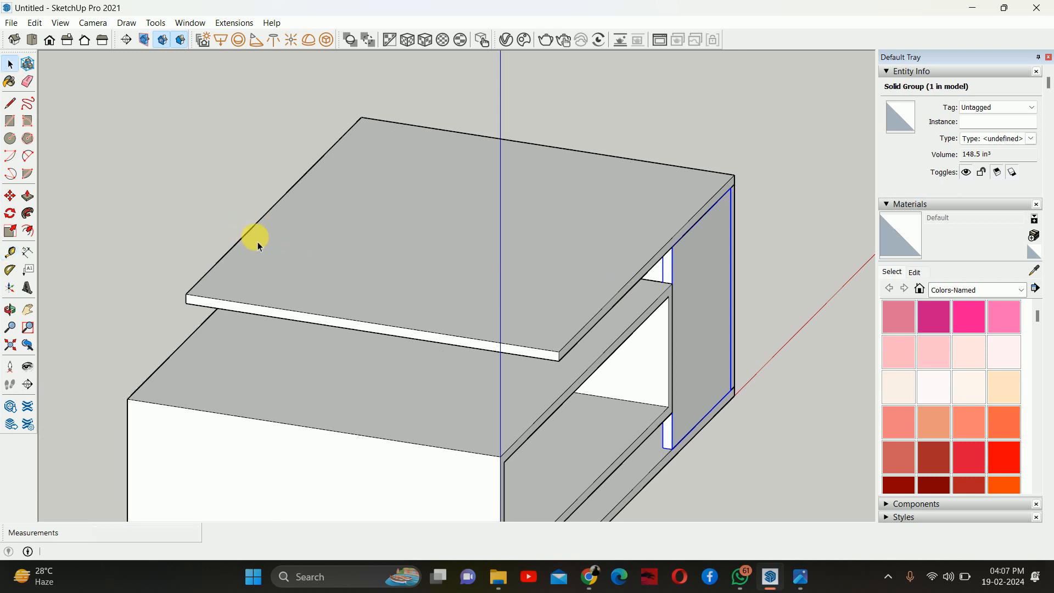
pyautogui.press('m')
pyautogui.click(637, 269)
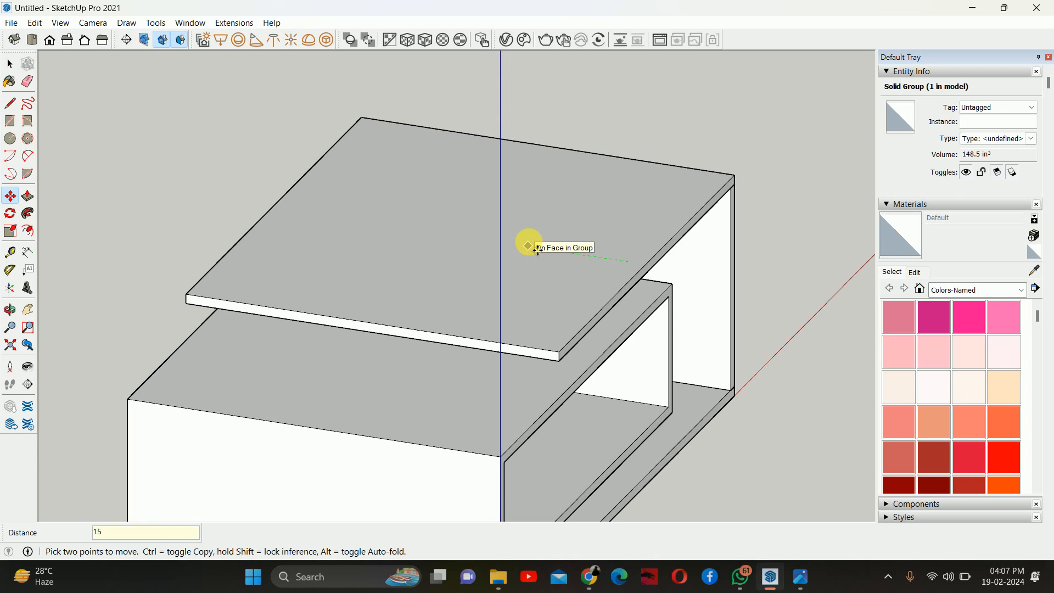
pyautogui.press('Return')
pyautogui.press('space')
# Step: Examine the moved panel's position between the shelf box and the side panel from the open side, and clear the selection
pyautogui.moveTo(639, 198); pyautogui.dragTo(296, 241, button='middle')
pyautogui.moveTo(483, 360); pyautogui.dragTo(384, 406, button='middle')
pyautogui.moveTo(605, 313); pyautogui.dragTo(458, 362, button='middle')
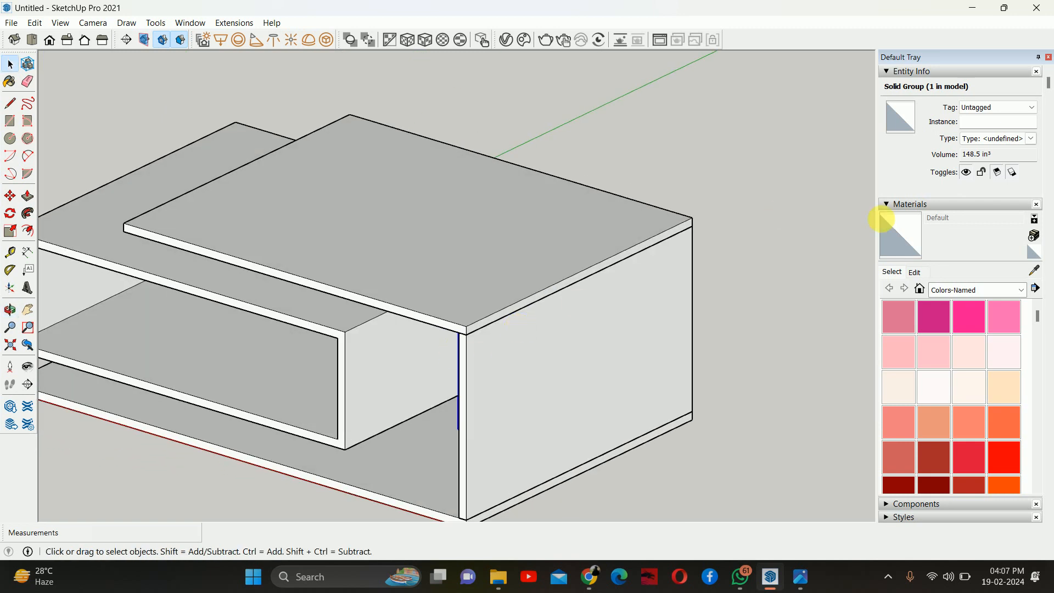
pyautogui.moveTo(682, 269); pyautogui.dragTo(461, 299, button='middle')
pyautogui.moveTo(692, 124)
pyautogui.mouseDown(button='middle')
pyautogui.moveTo(699, 99)
pyautogui.moveTo(672, 125)
pyautogui.mouseUp(button='middle')
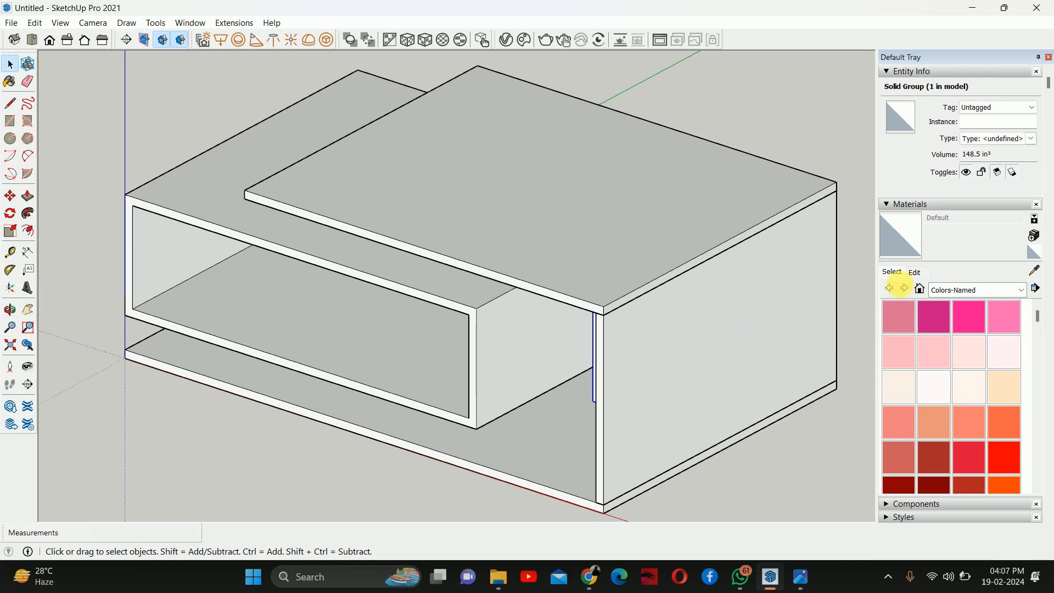
pyautogui.click(851, 224)
pyautogui.moveTo(768, 211); pyautogui.dragTo(760, 213, button='middle')
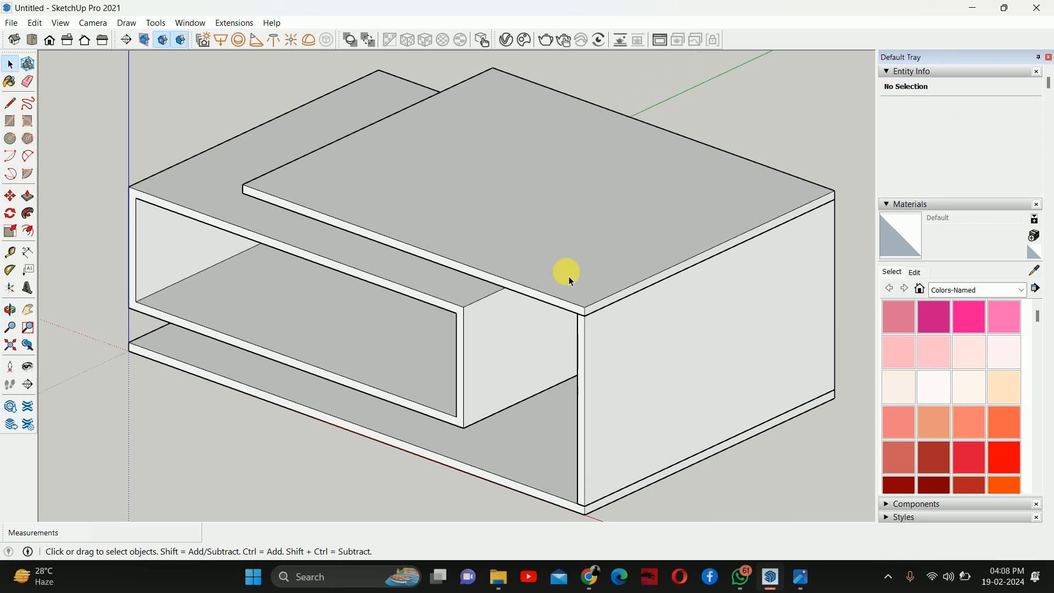
pyautogui.moveTo(475, 304); pyautogui.dragTo(464, 276, button='middle')
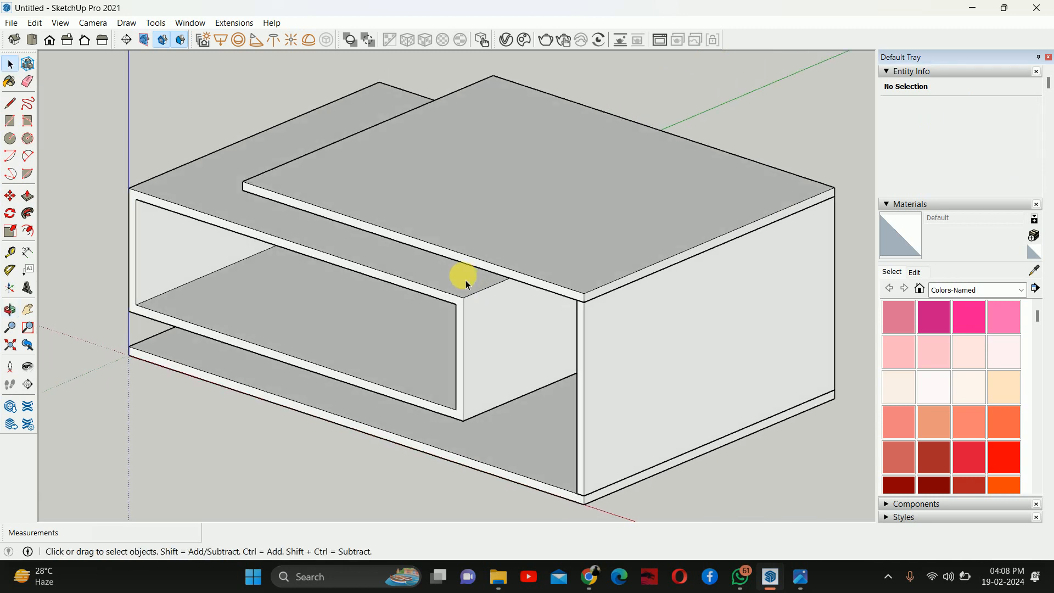